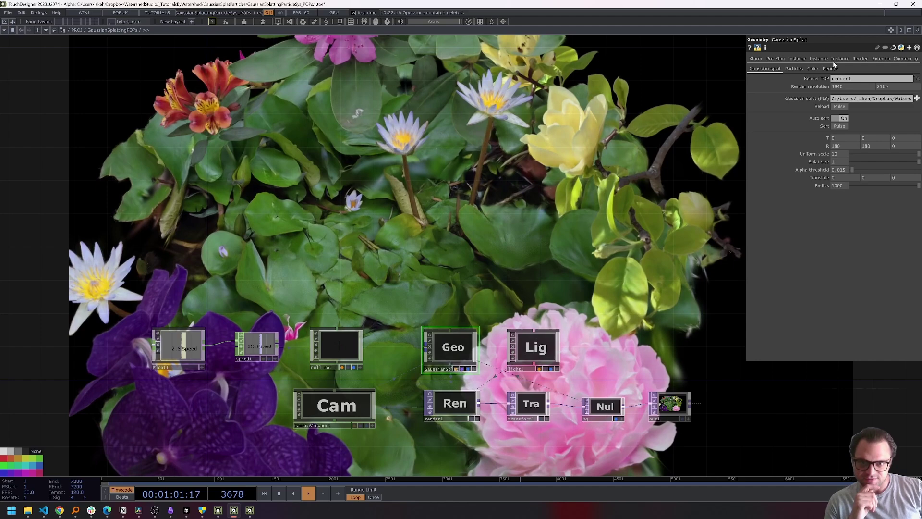
Try a smaller Radius of 50 on the Gaussian splat and restart the timeline to preview the crop.
left_click_drag(913, 186, 853, 186)
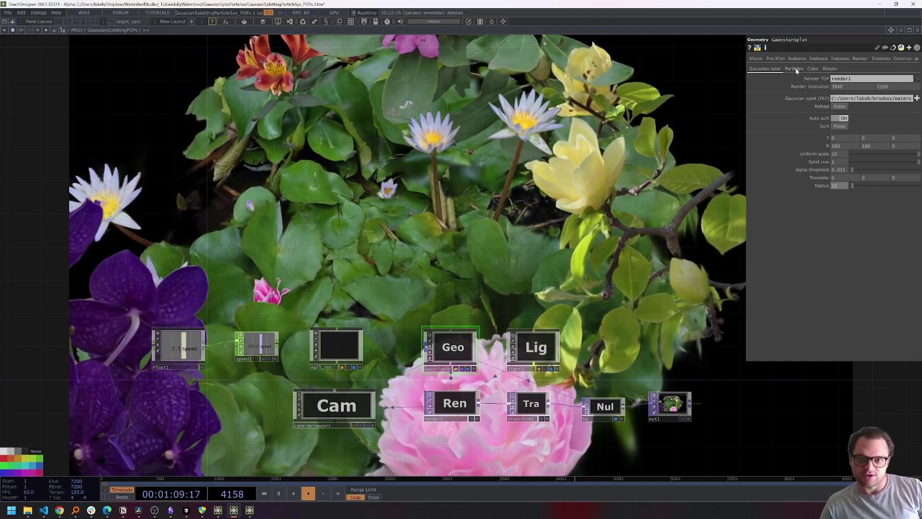
key("ctrl+Up")
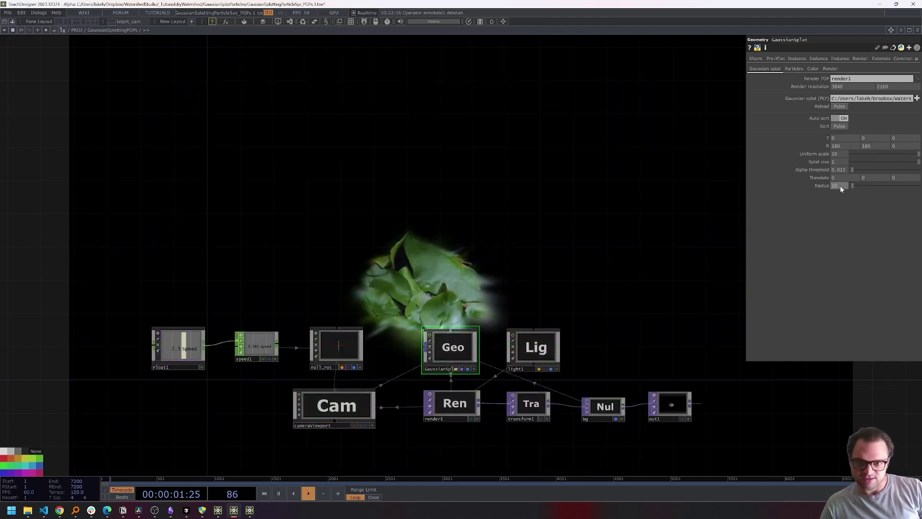
left_click(365, 201)
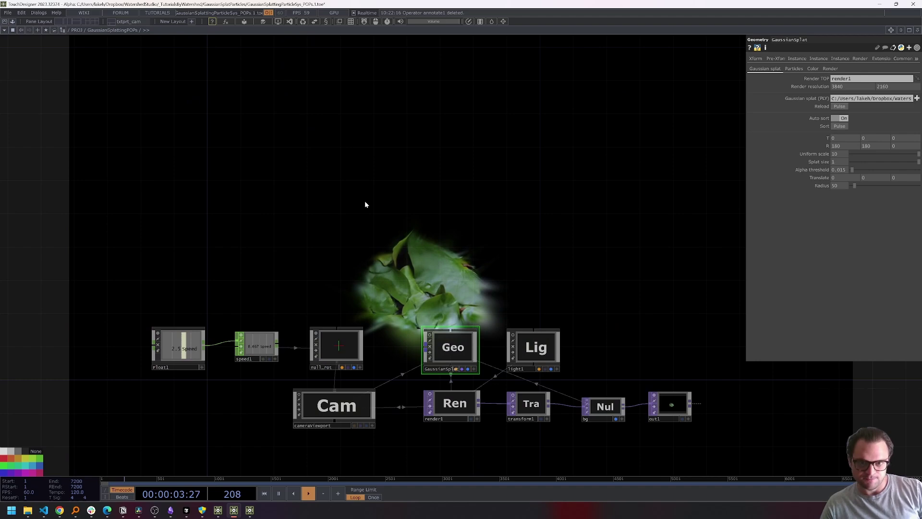
key("ctrl+Up")
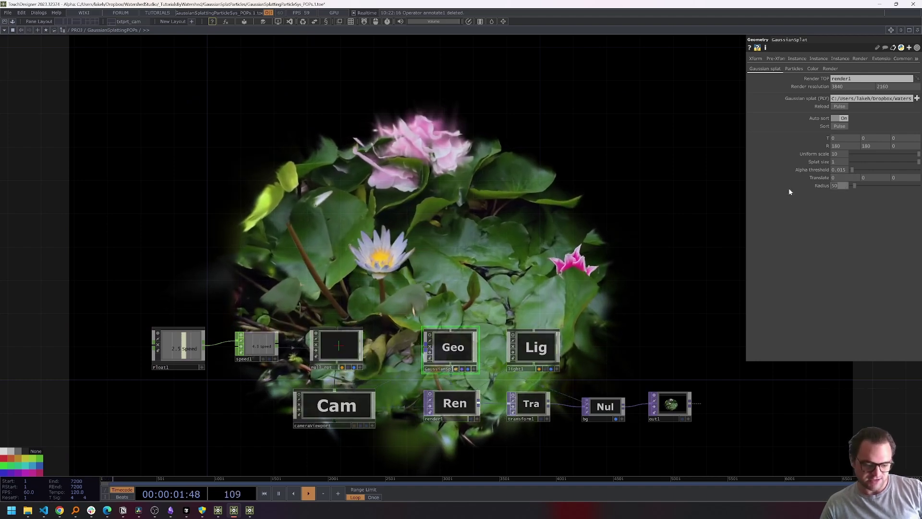
Set the Gaussian splat's Radius to 75 and finally to 367, restarting the timeline after each change.
type("75")
left_click(466, 191)
key("ctrl+Up")
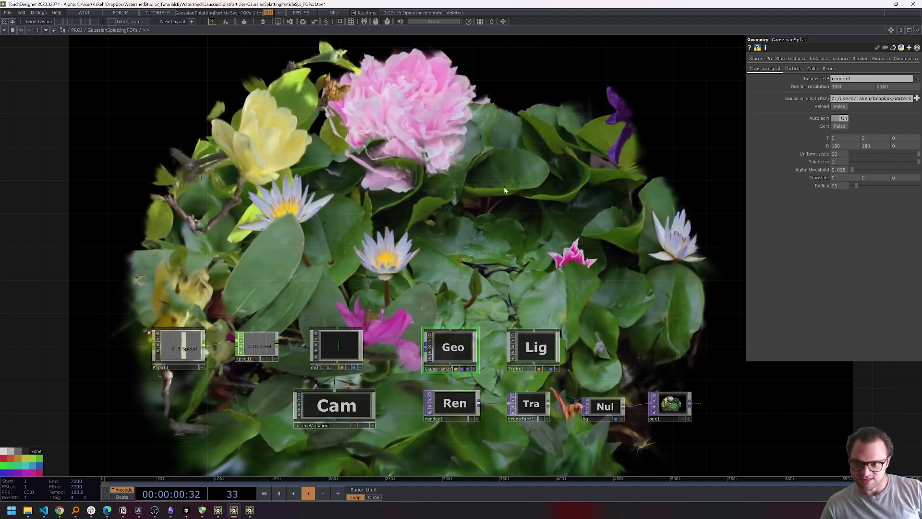
left_click_drag(861, 186, 876, 186)
key("ctrl+Up")
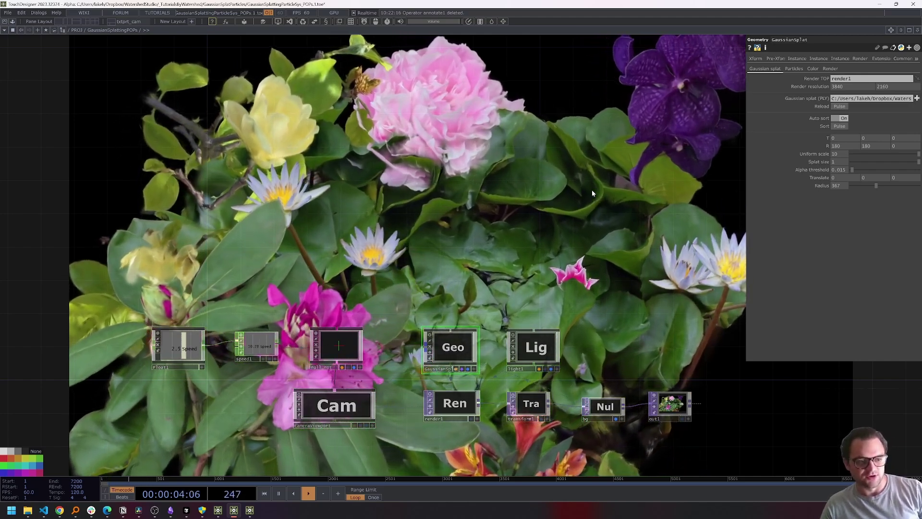
Check the render inside the camera viewport node and deactivate its viewer again.
left_click(372, 425)
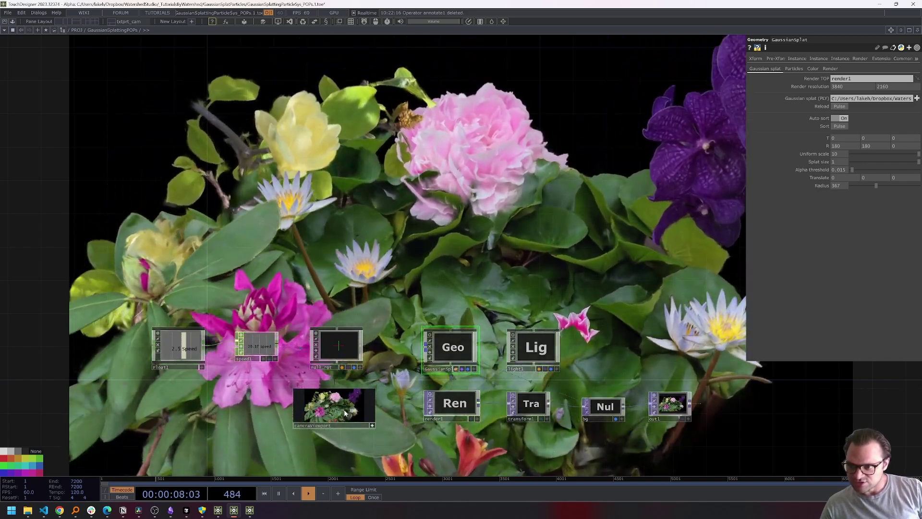
left_click(372, 425)
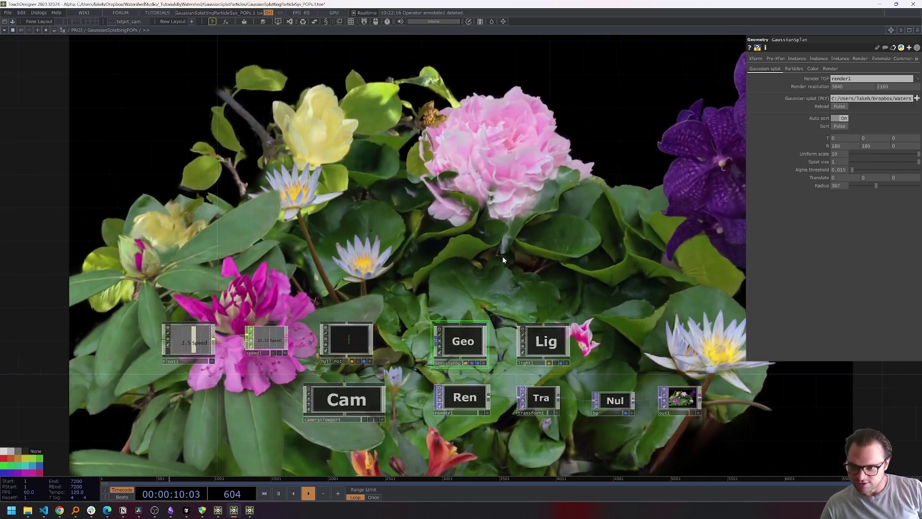
left_click_drag(502, 256, 508, 298)
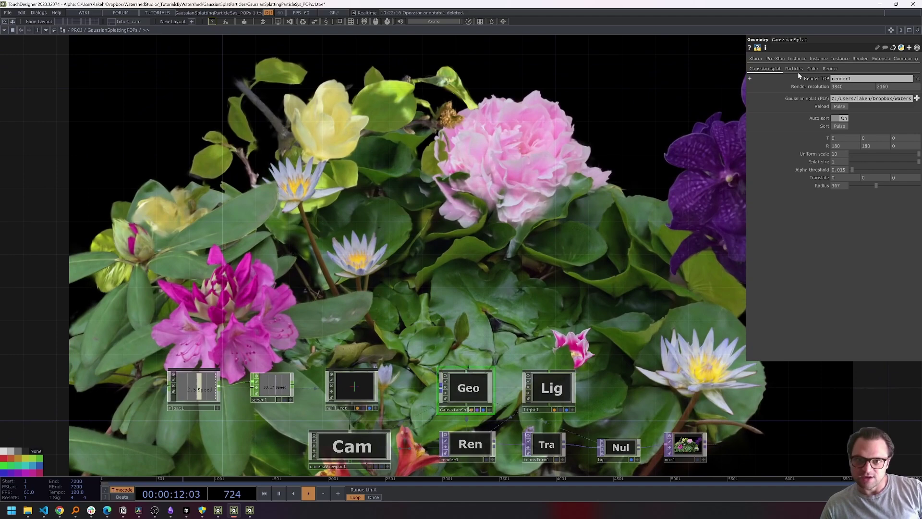
Enable Render Automatons in the Gaussian splat's render settings.
left_click(794, 69)
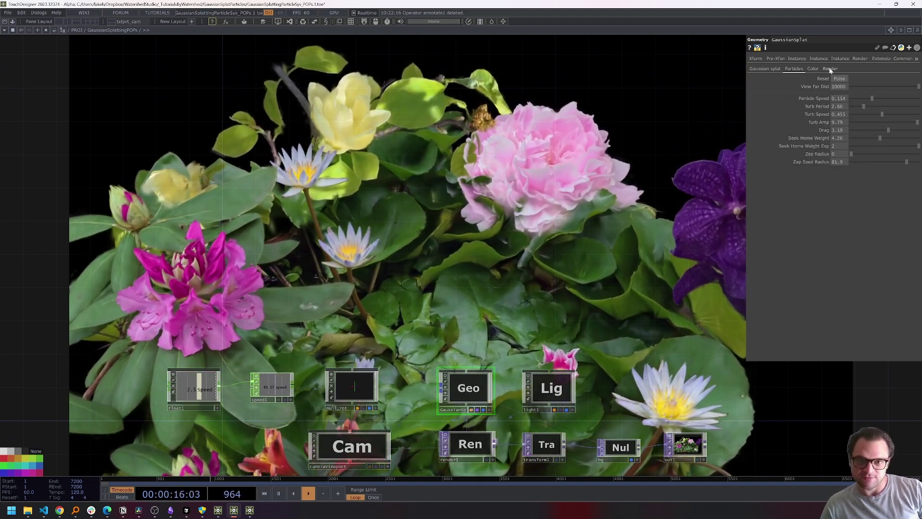
left_click(831, 68)
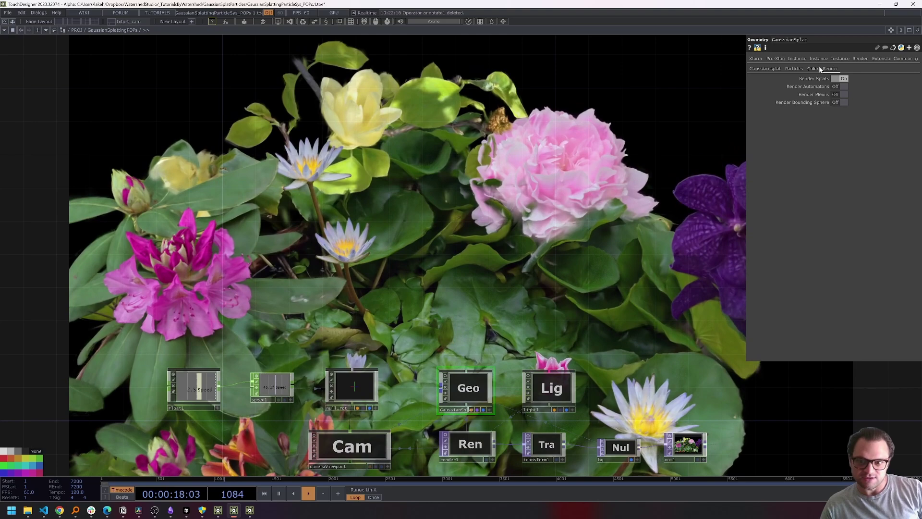
left_click(837, 88)
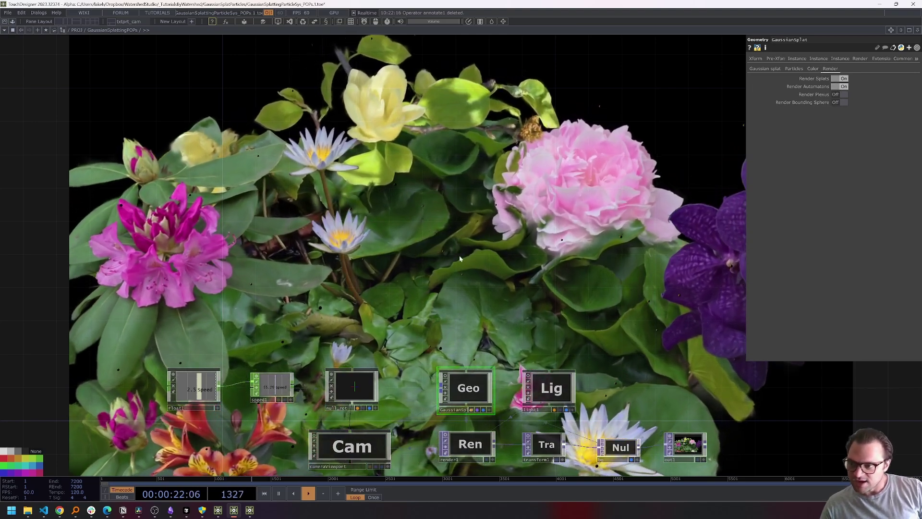
left_click_drag(475, 246, 481, 243)
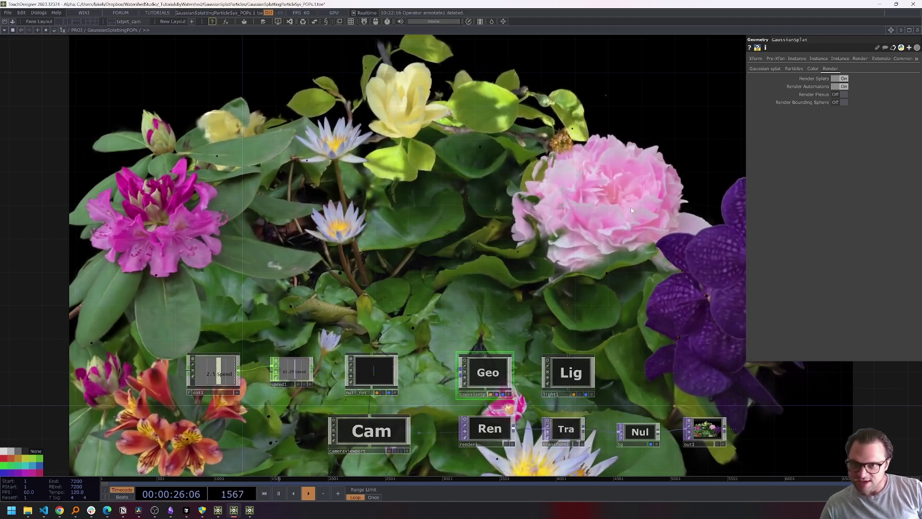
Raise the particle Zap Radius to 0.59 and restart the timeline to preview the dissolving splats.
left_click(794, 69)
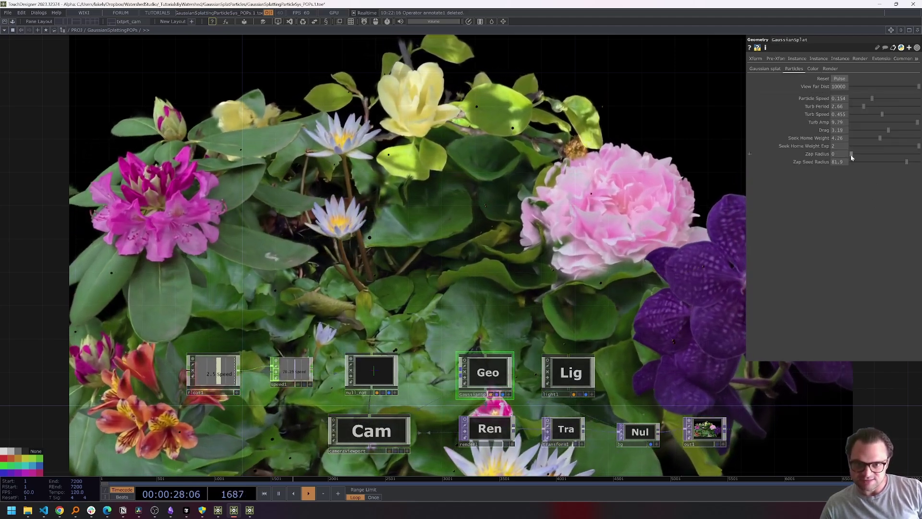
left_click_drag(851, 154, 864, 154)
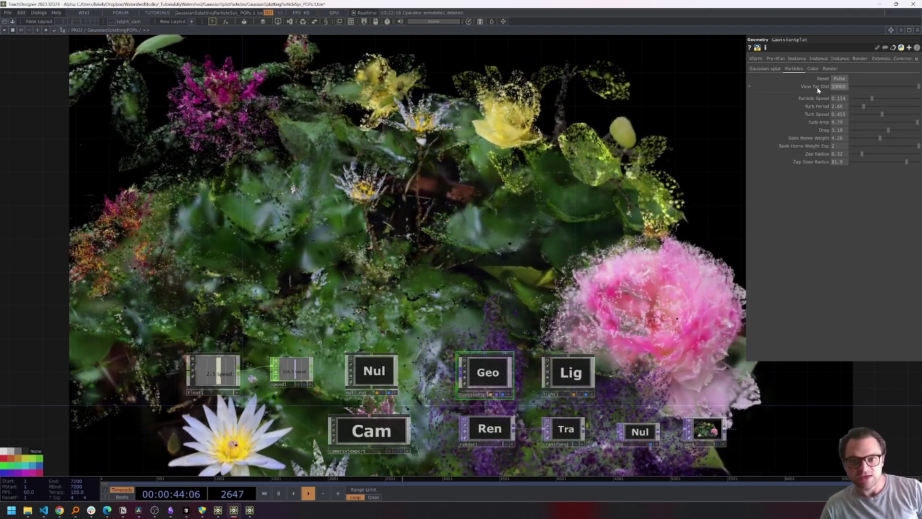
left_click_drag(862, 154, 871, 154)
key("ctrl+Up")
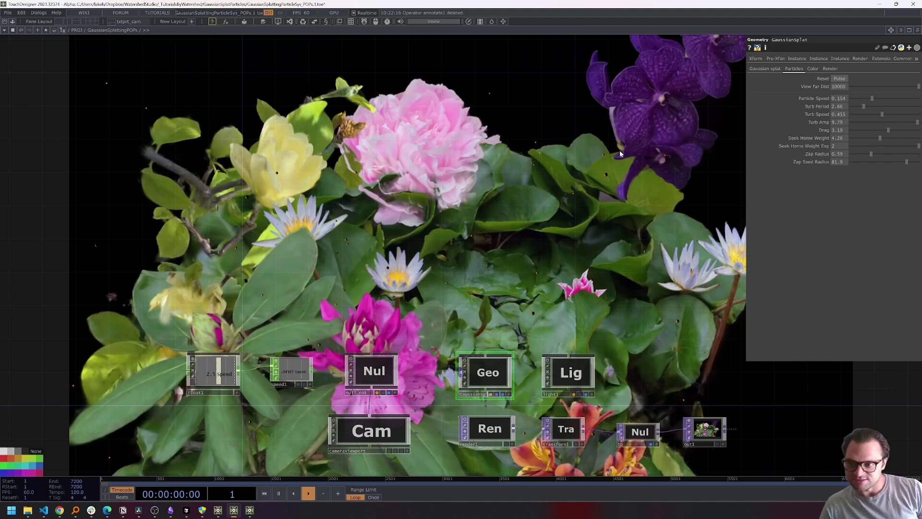
Set the particle Zap Radius to 0 and restart the simulation.
left_click_drag(607, 153, 606, 311)
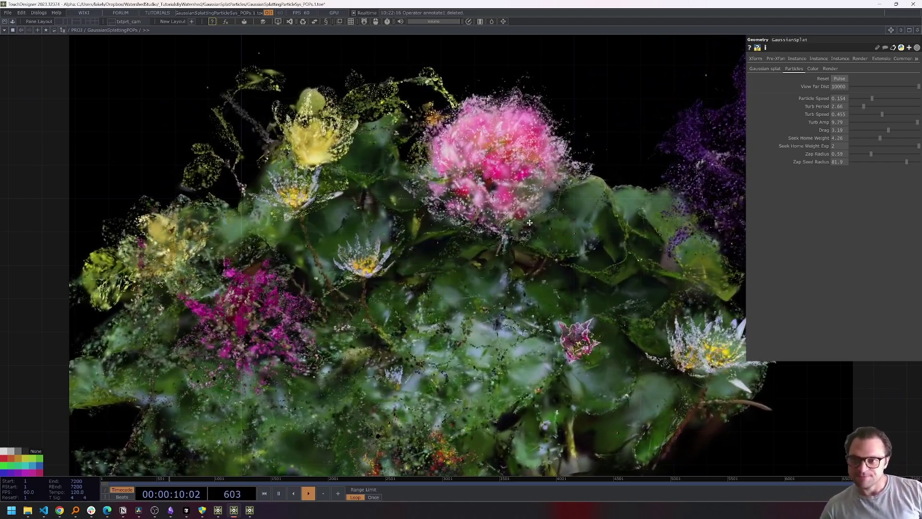
left_click_drag(530, 223, 530, 96)
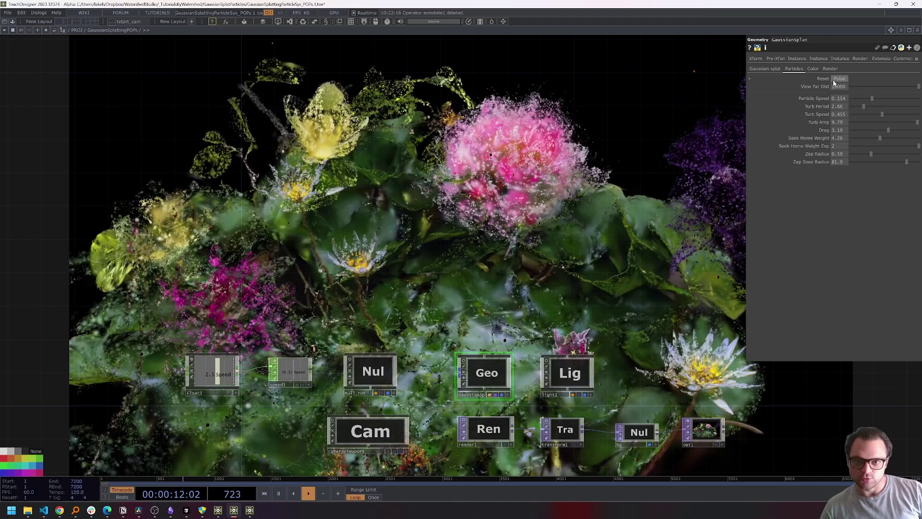
left_click_drag(857, 154, 848, 155)
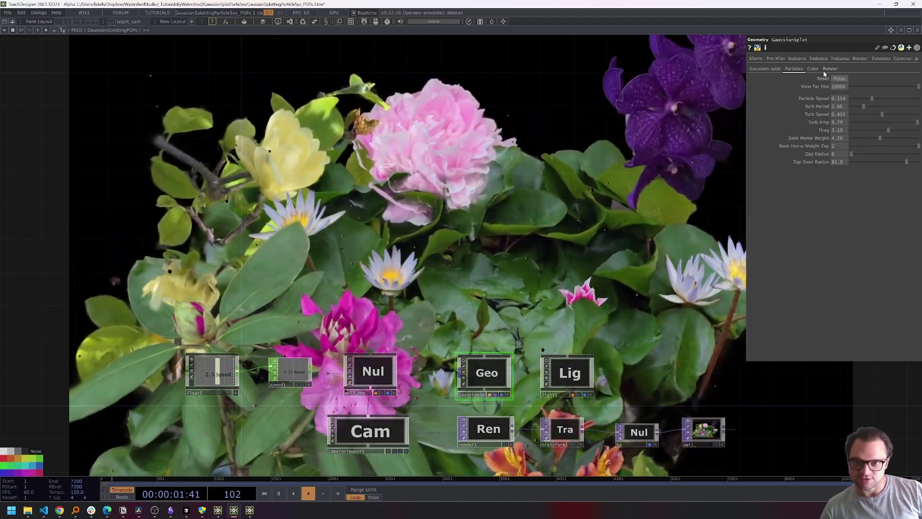
Enable Render Plexus for the Gaussian splat and raise the particle Zap Radius to 0.72.
left_click(830, 69)
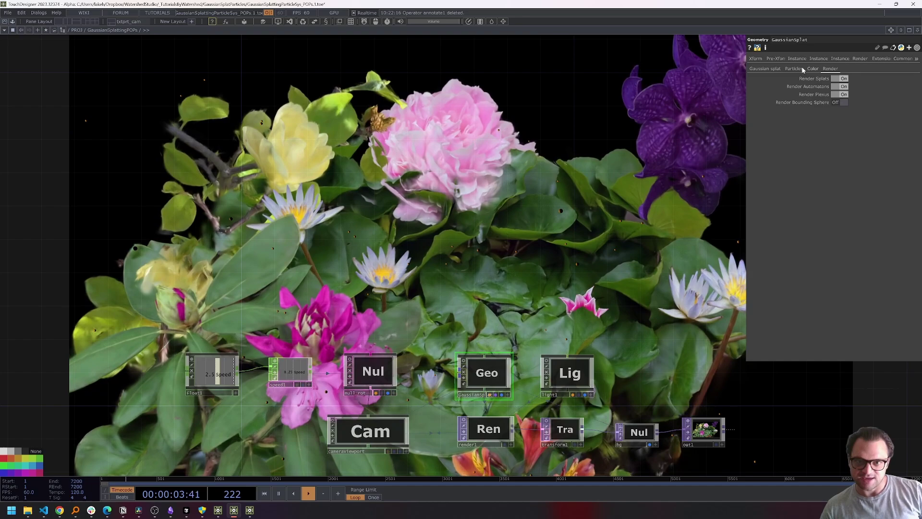
left_click(801, 70)
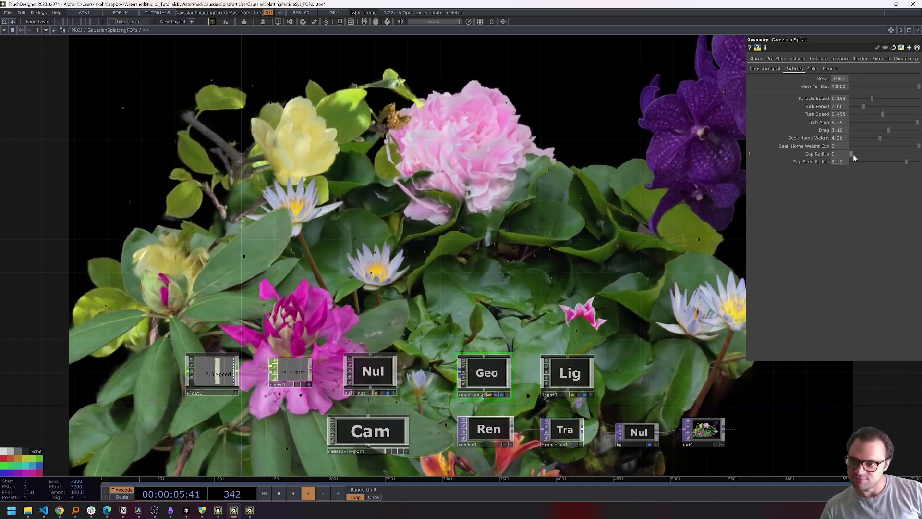
left_click_drag(853, 154, 879, 154)
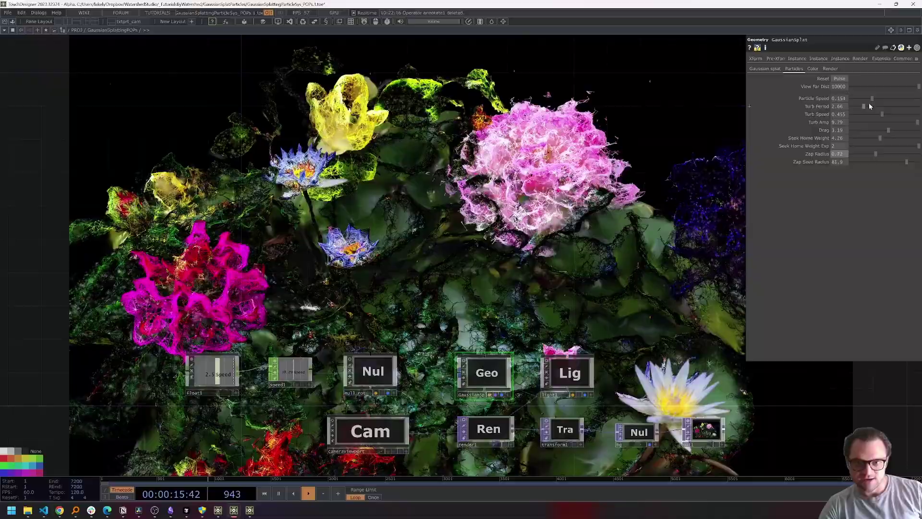
Set the particles' Turb Amp to 15, Particle Speed to 0.5 and Seek Home Weight to 6.54.
left_click_drag(866, 138, 861, 140)
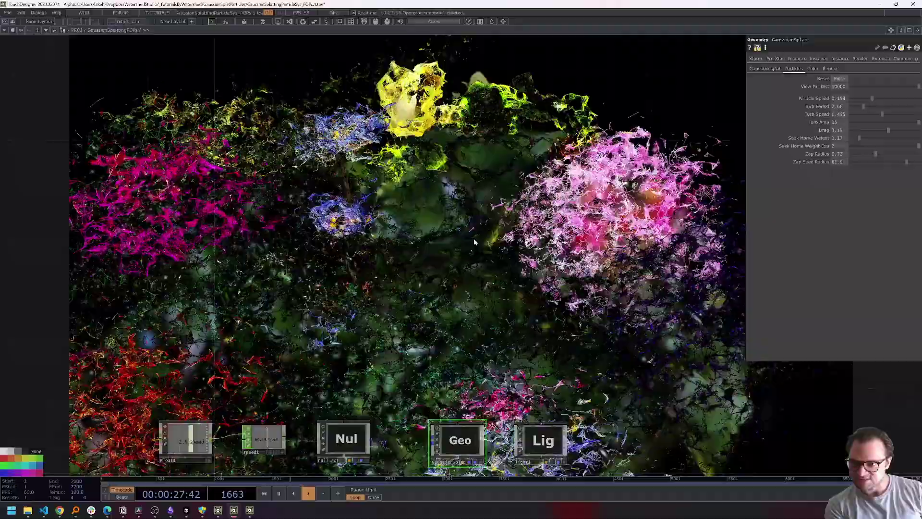
left_click_drag(859, 137, 856, 137)
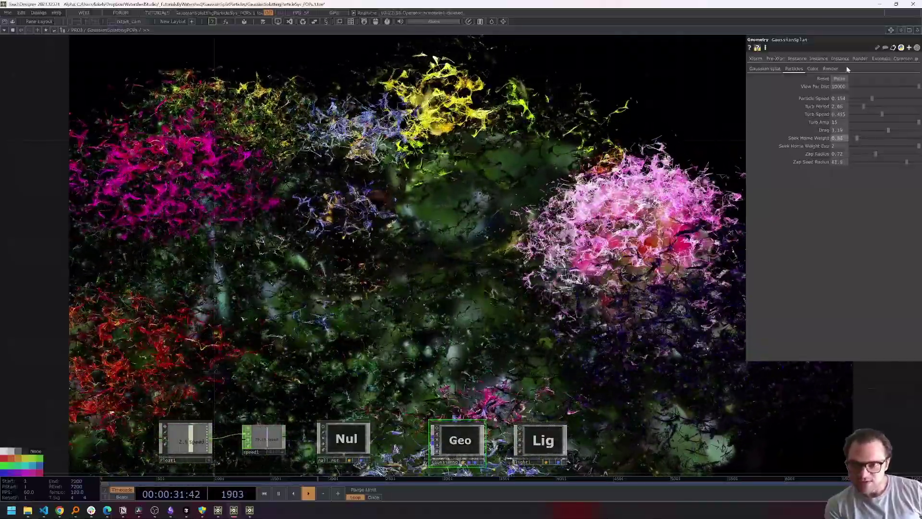
left_click_drag(869, 102, 918, 98)
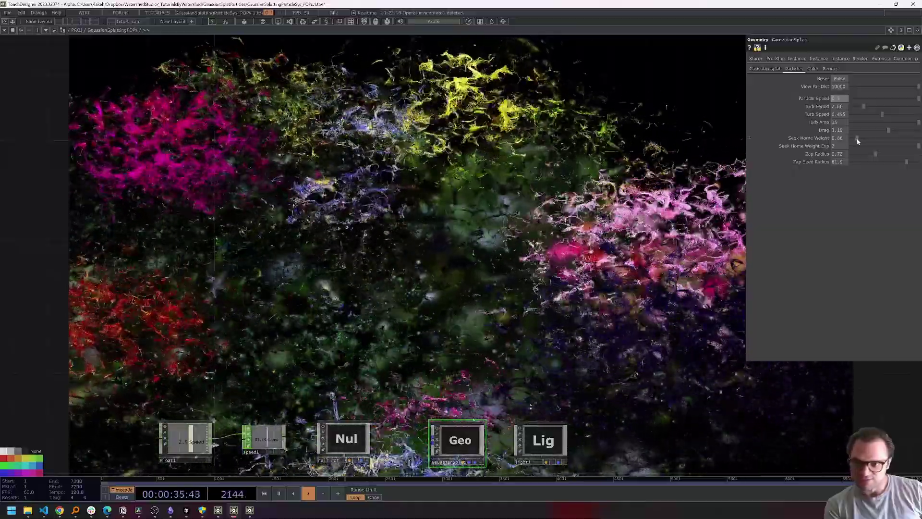
left_click_drag(857, 140, 896, 141)
left_click_drag(686, 160, 618, 181)
Turn off Render Splats and restart the timeline to preview only the automatons and plexus.
left_click(831, 69)
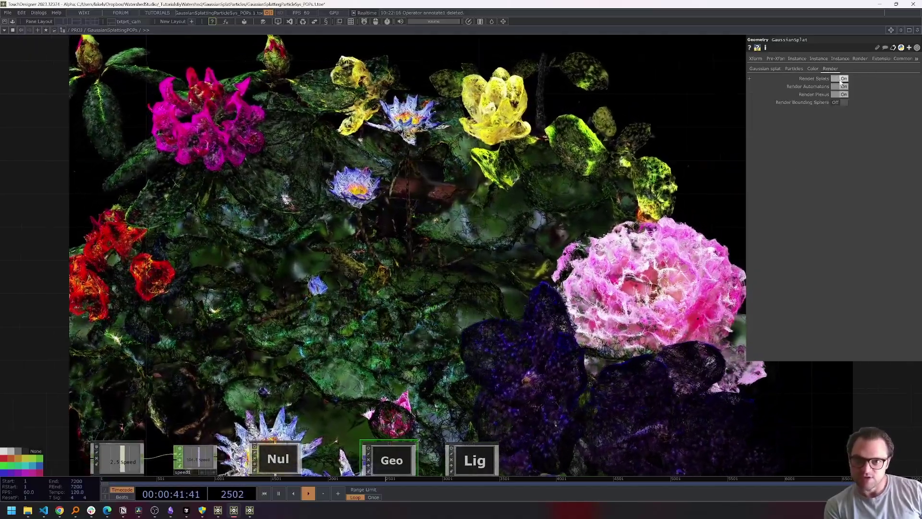
left_click(843, 78)
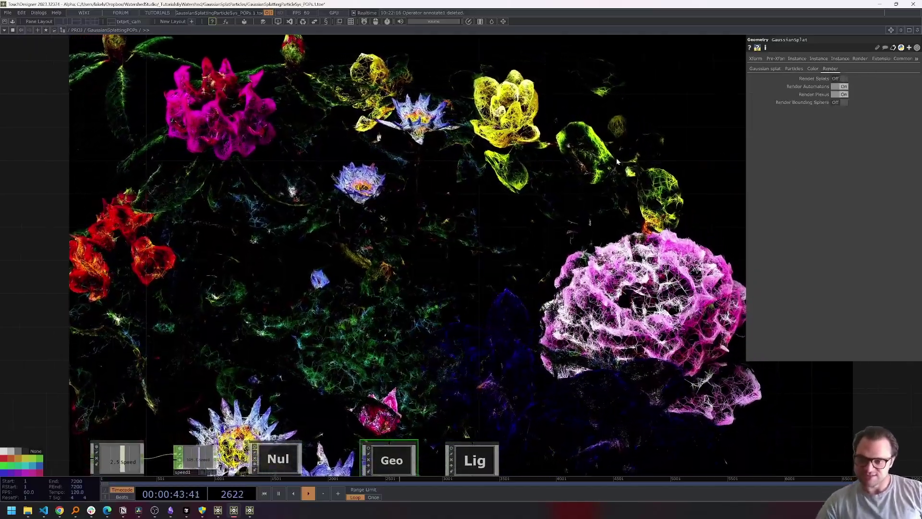
key("ctrl+Up")
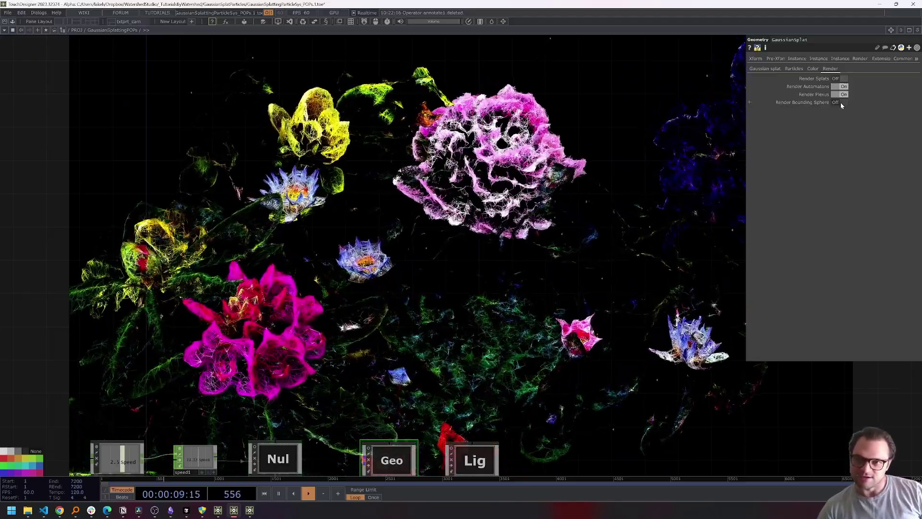
Turn Render Splats on, disable Render Automatons and Render Plexus, and set the particle Zap Radius to 0.
left_click(839, 80)
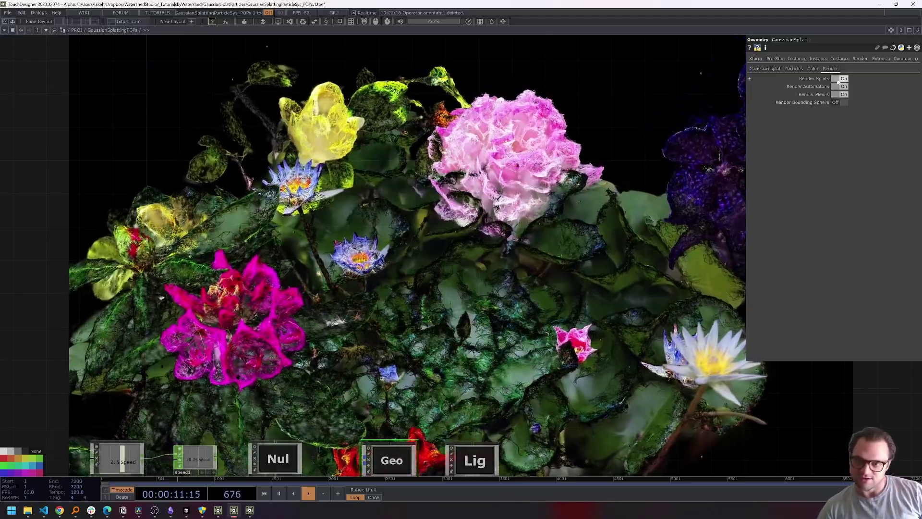
left_click_drag(482, 214, 656, 175)
left_click_drag(583, 240, 503, 180)
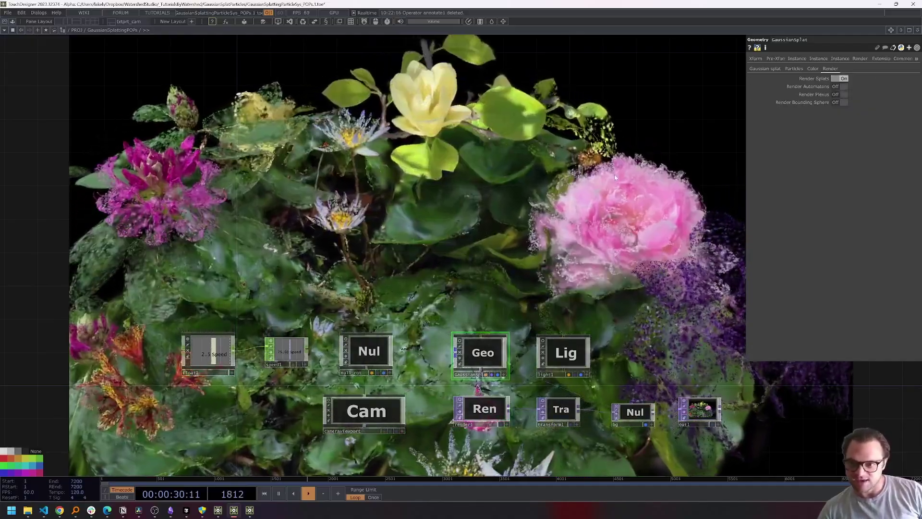
left_click(843, 95)
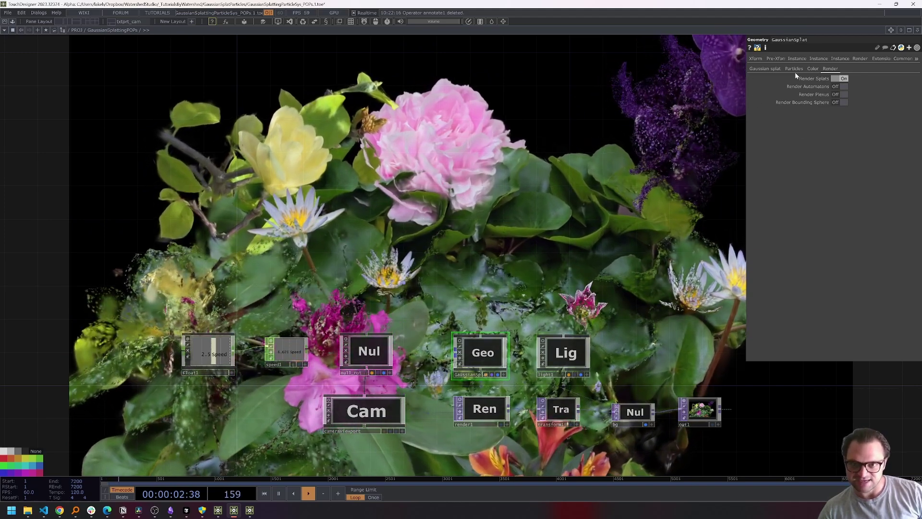
left_click(794, 69)
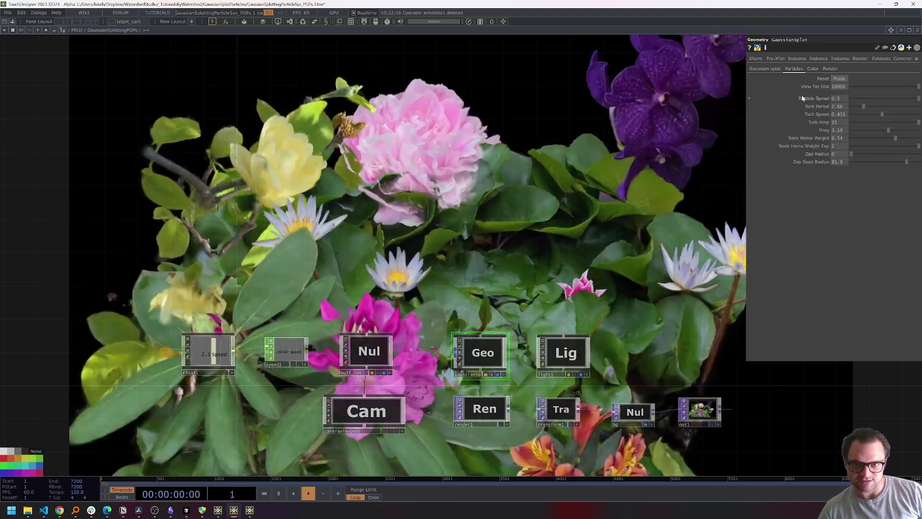
Enable Use TD Lighting in the Gaussian splat's color settings.
left_click(813, 69)
left_click_drag(571, 146, 586, 253)
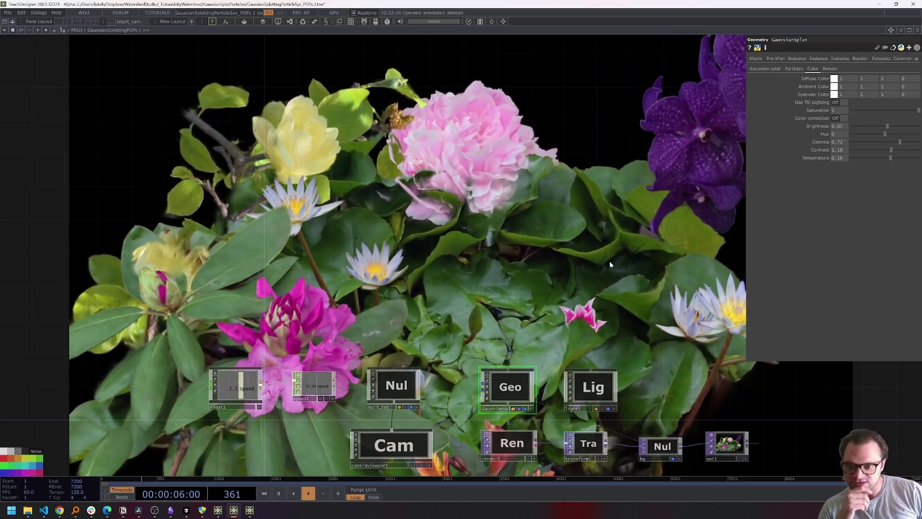
left_click_drag(610, 262, 578, 264)
left_click(842, 102)
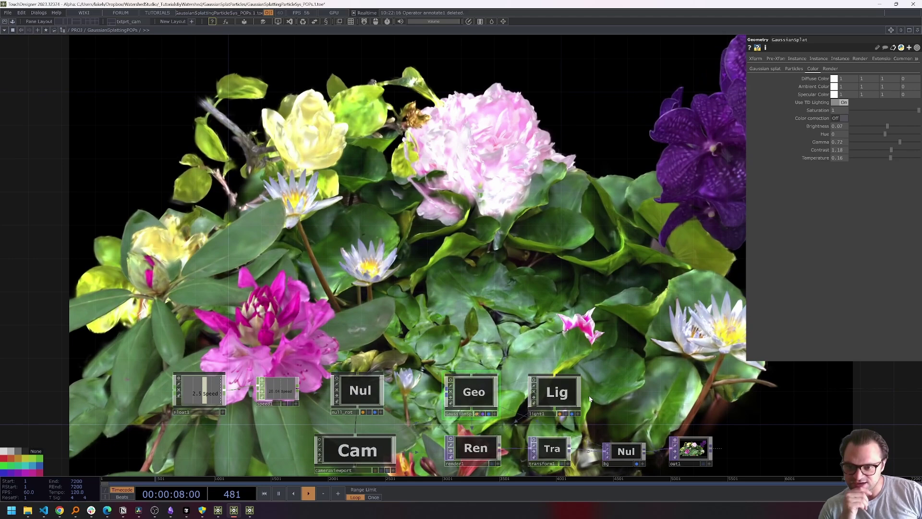
Try a pure red Light Color on the light1 component.
left_click(555, 395)
left_click(805, 58)
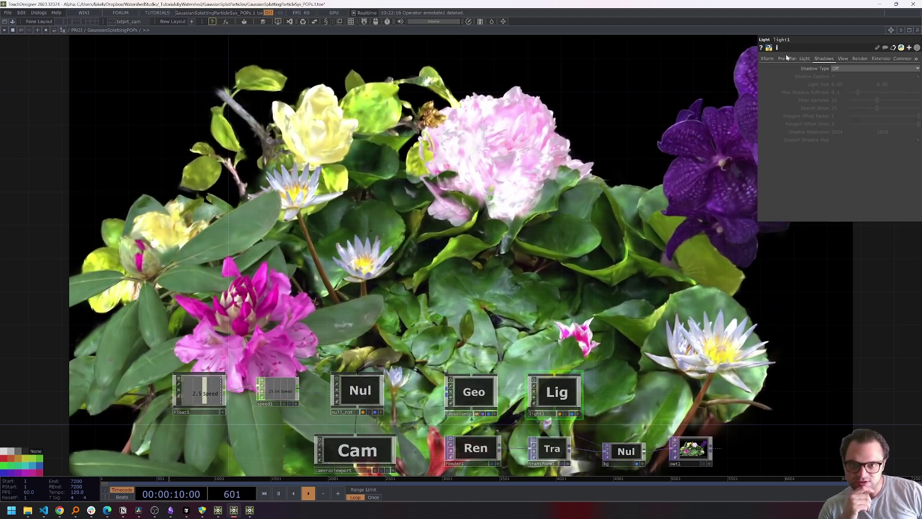
left_click(835, 70)
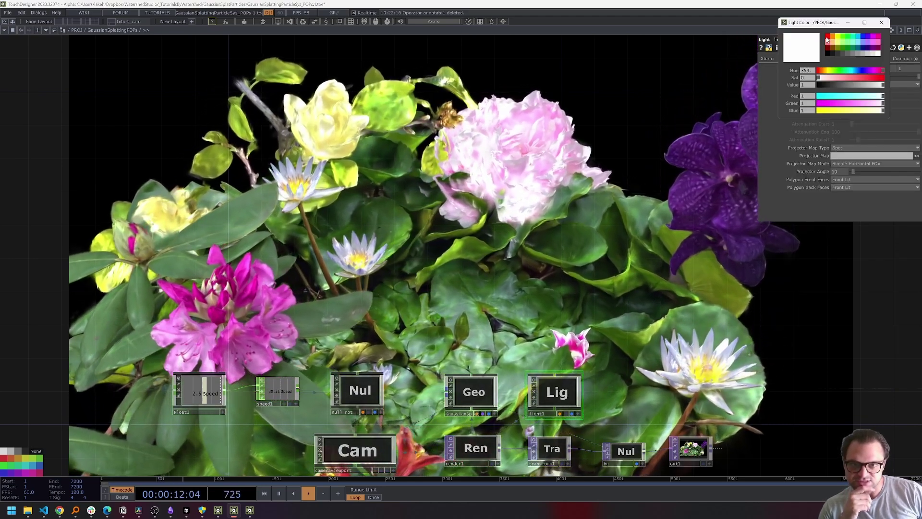
left_click(827, 44)
left_click(885, 21)
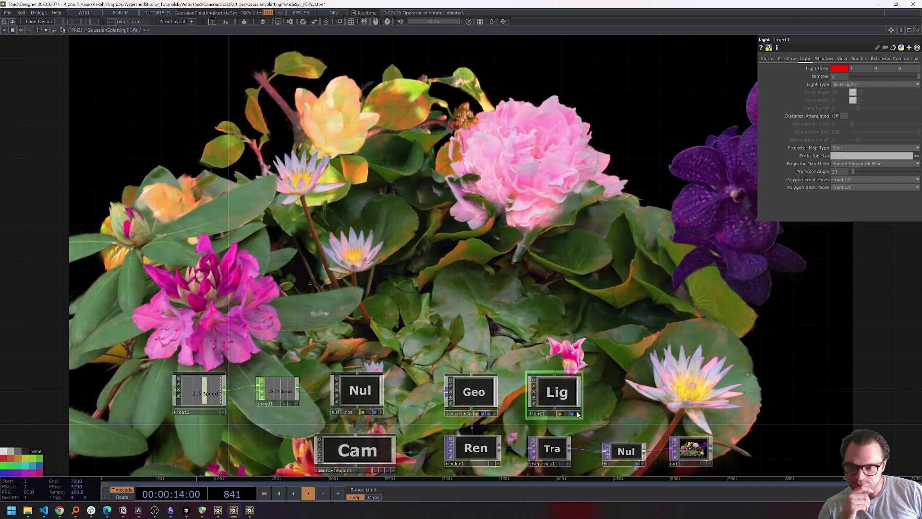
left_click(578, 414)
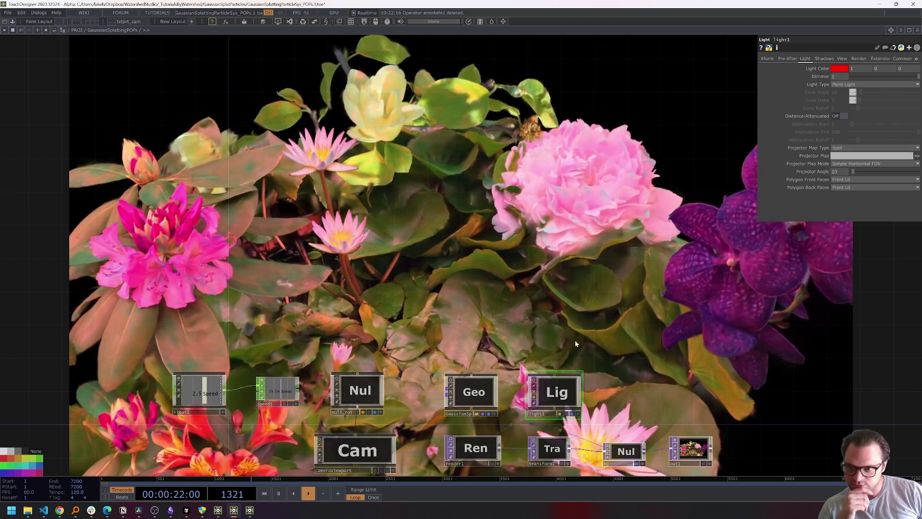
key("Tab")
left_click(457, 263)
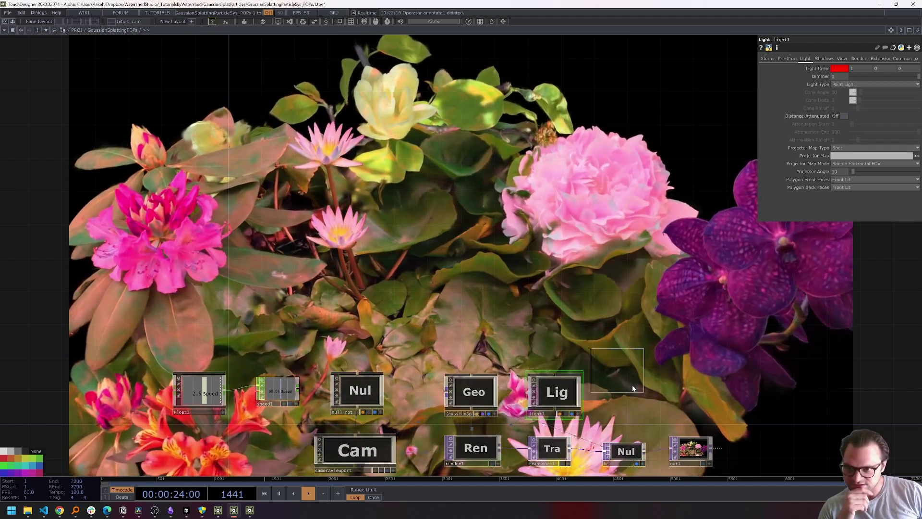
left_click(634, 384)
key("Delete")
Set light1's Light Color back to white.
left_click(567, 392)
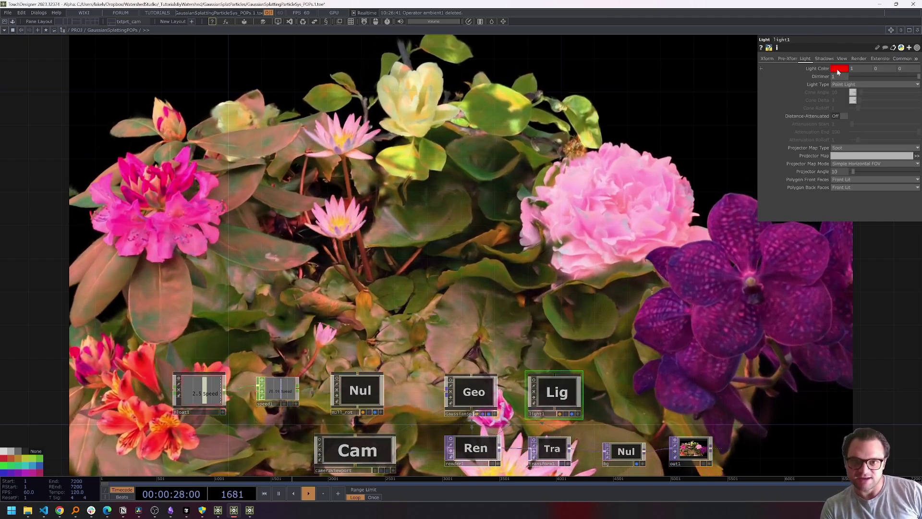
left_click(839, 69)
left_click(879, 54)
left_click(882, 23)
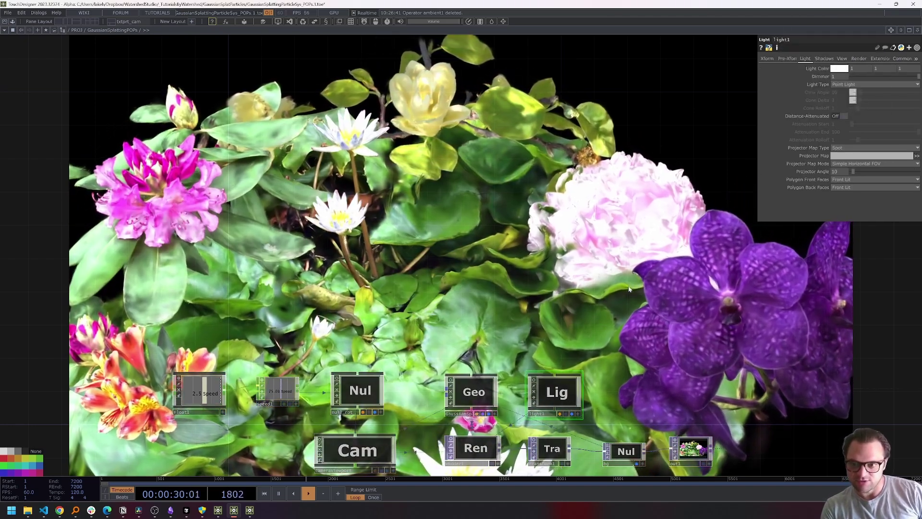
Move light1 to about 46.06 in X and 87.14 in Y, and bring up its view parameters.
left_click(767, 59)
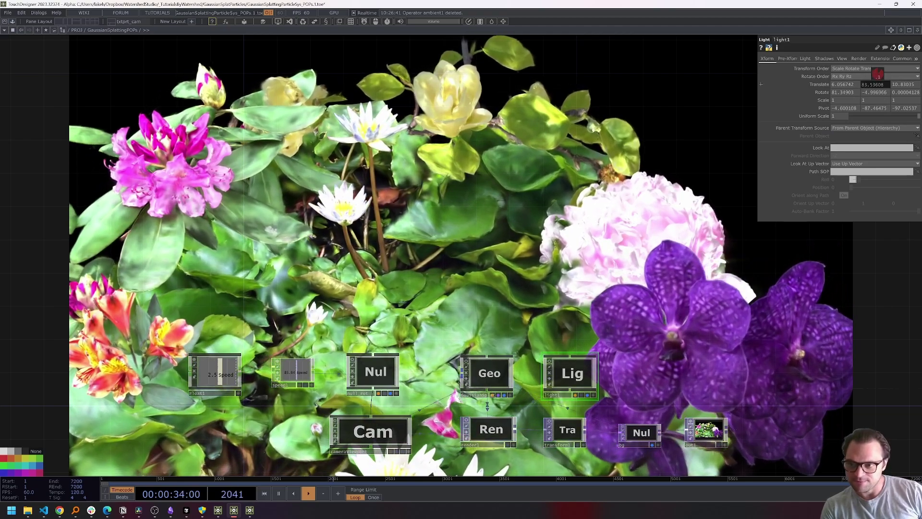
mouse_move(846, 85)
middle_mouse_down()
mouse_move(846, 73)
mouse_move(819, 74)
mouse_move(867, 74)
mouse_move(846, 74)
mouse_move(858, 74)
middle_mouse_up()
left_click_drag(687, 192, 752, 118)
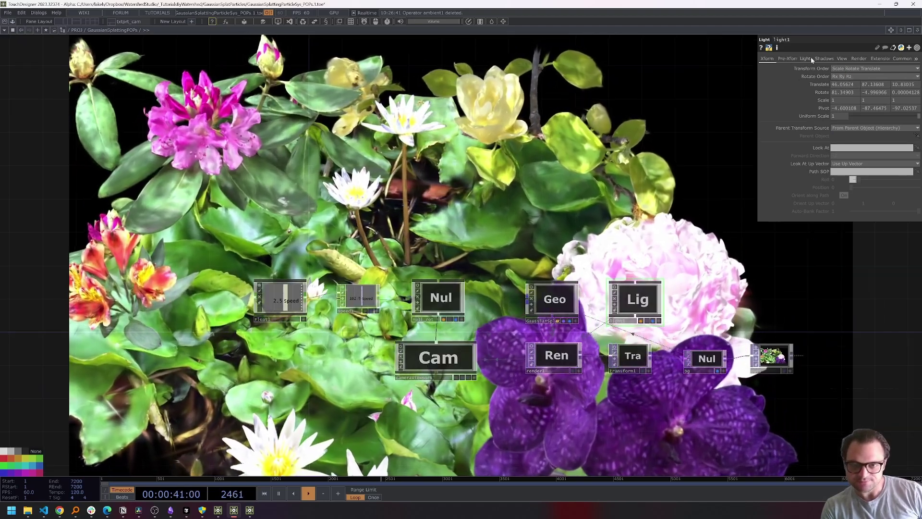
left_click(842, 59)
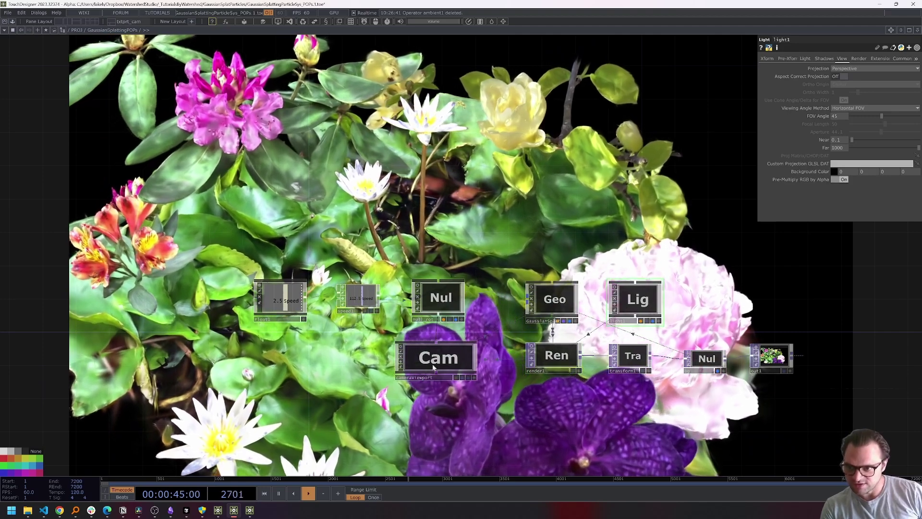
Try tinting the Gaussian splat's Diffuse Color and a light blue Specular Color, leaving both white.
left_click(564, 301)
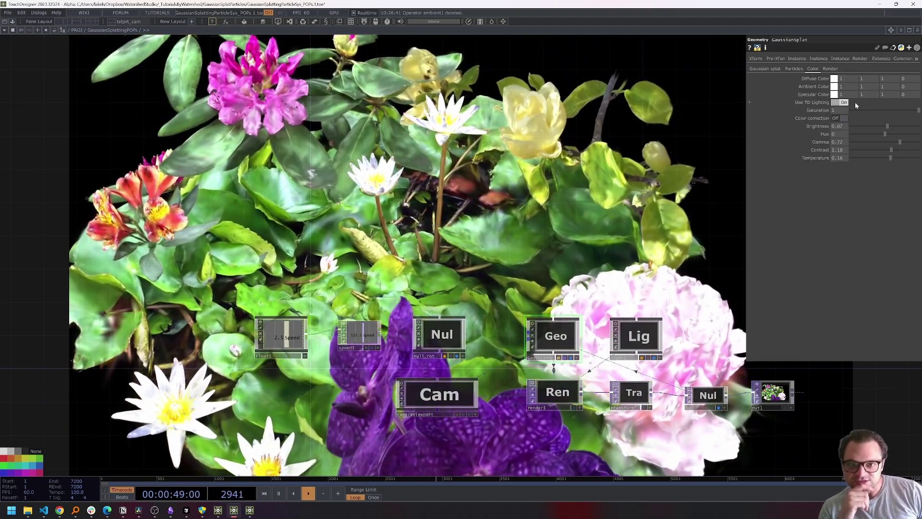
left_click(835, 78)
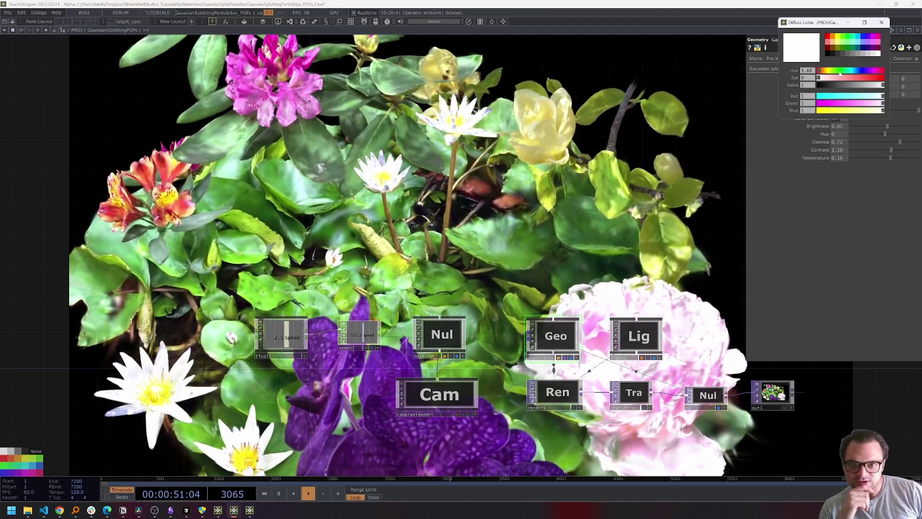
left_click_drag(855, 79, 815, 81)
left_click(882, 22)
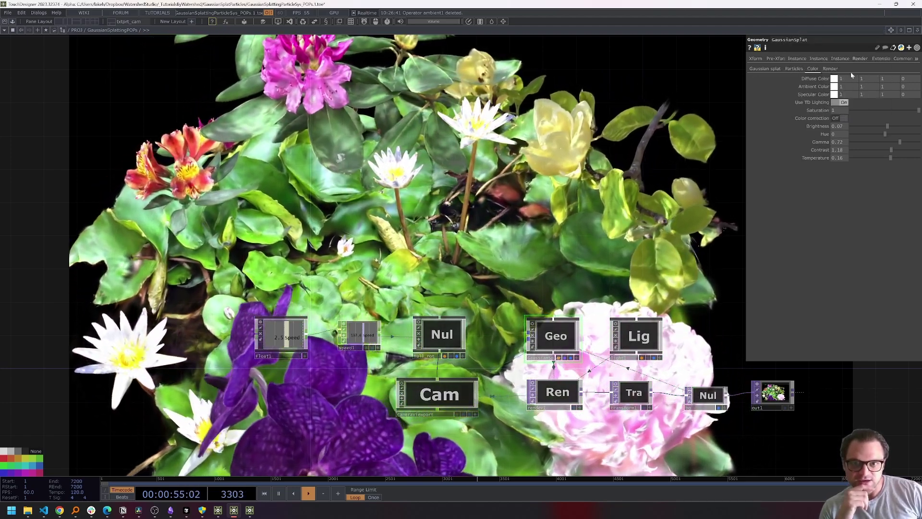
left_click(835, 94)
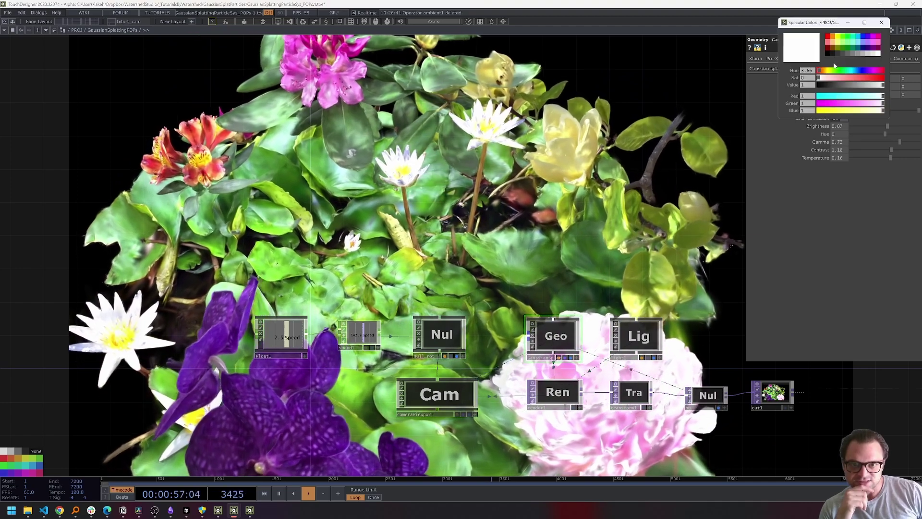
left_click(862, 44)
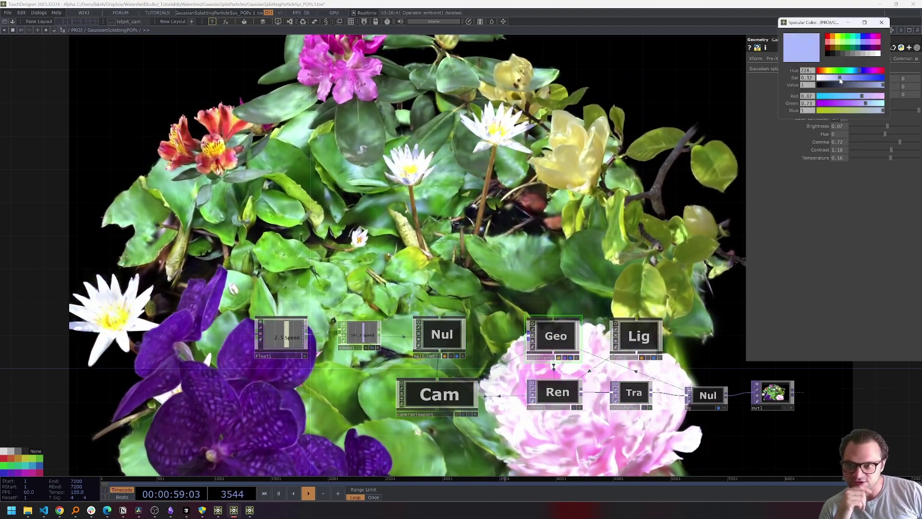
left_click(882, 23)
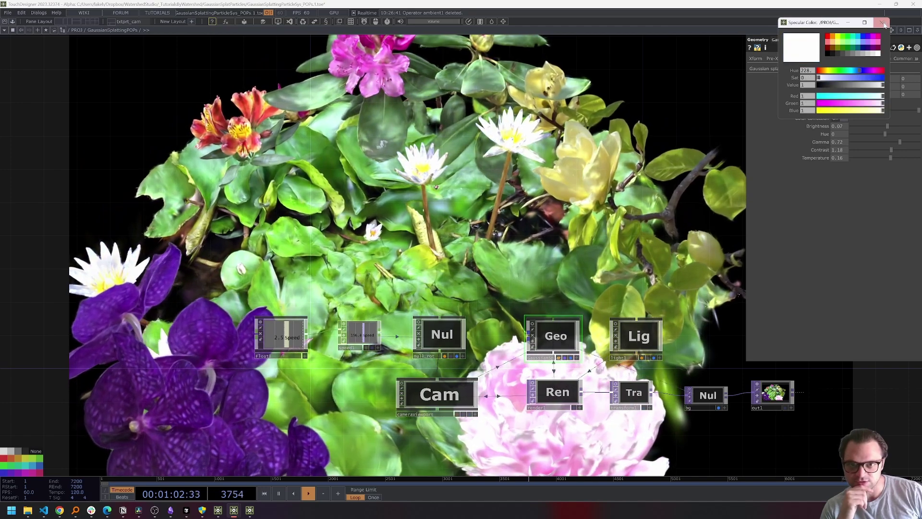
left_click(884, 23)
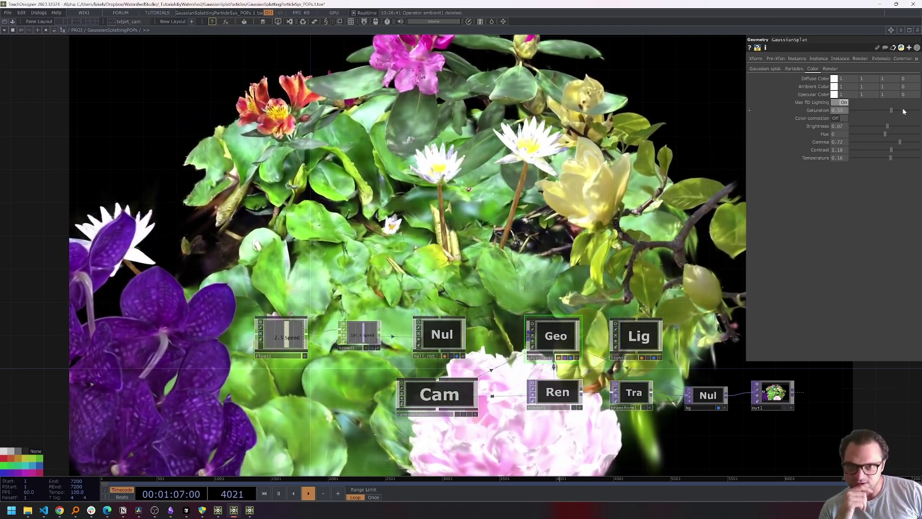
Enable Color correction on the Gaussian splat and set Brightness and Temperature to 0, and Gamma and Contrast to 1.
left_click(841, 117)
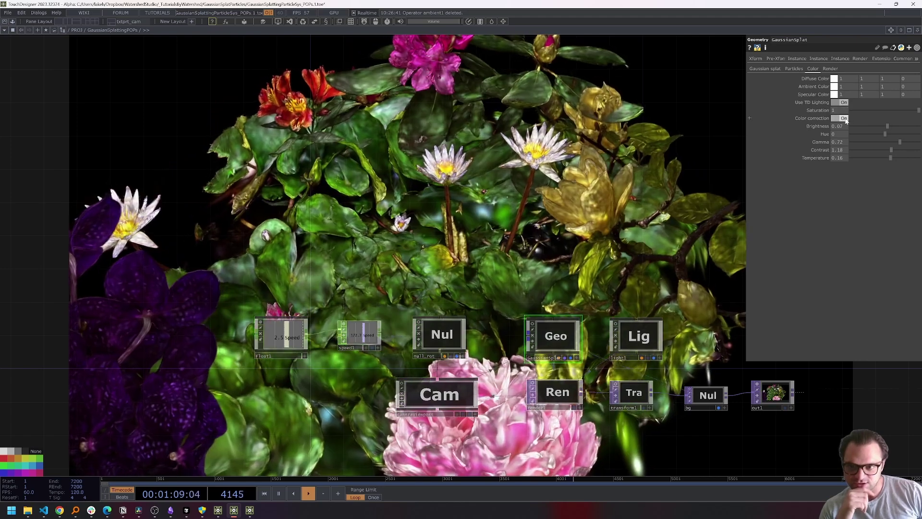
mouse_move(918, 110)
left_mouse_down()
mouse_move(827, 111)
mouse_move(919, 110)
left_mouse_up()
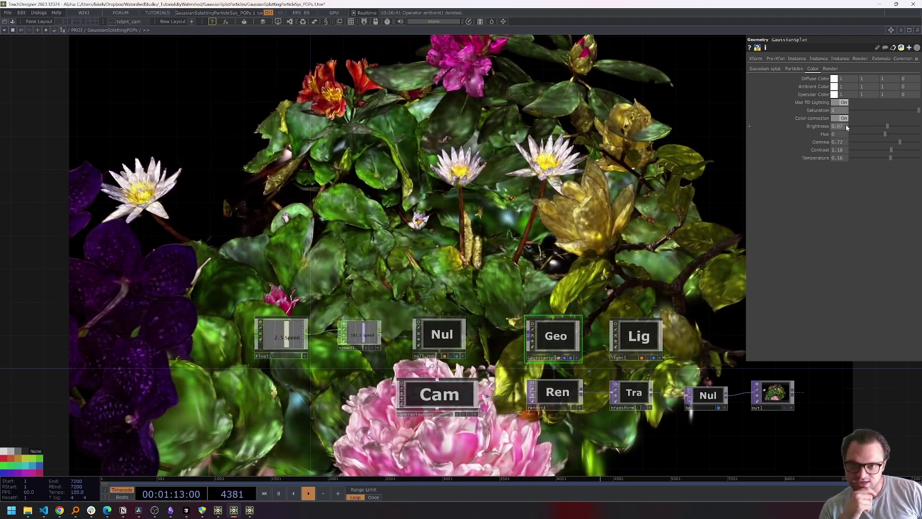
left_click_drag(846, 126, 800, 154)
type("1.")
type("1")
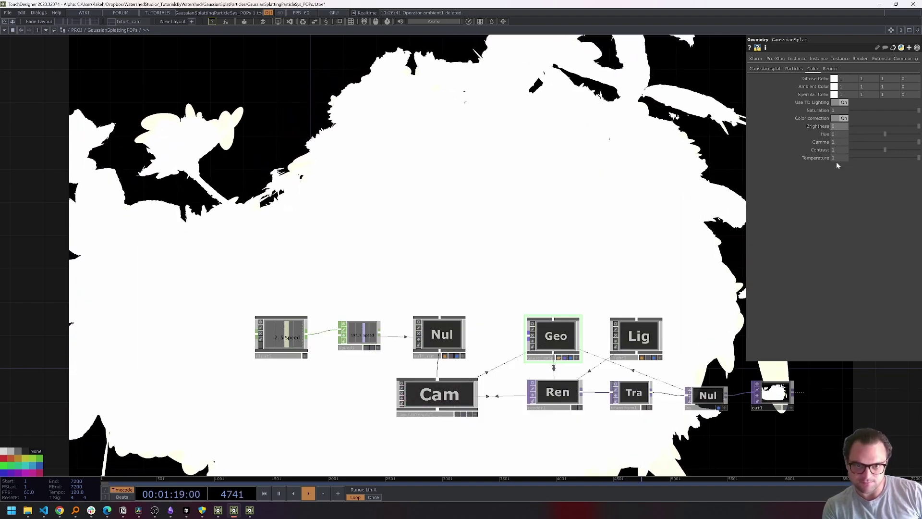
left_click_drag(841, 159, 814, 169)
type("0")
left_click(840, 184)
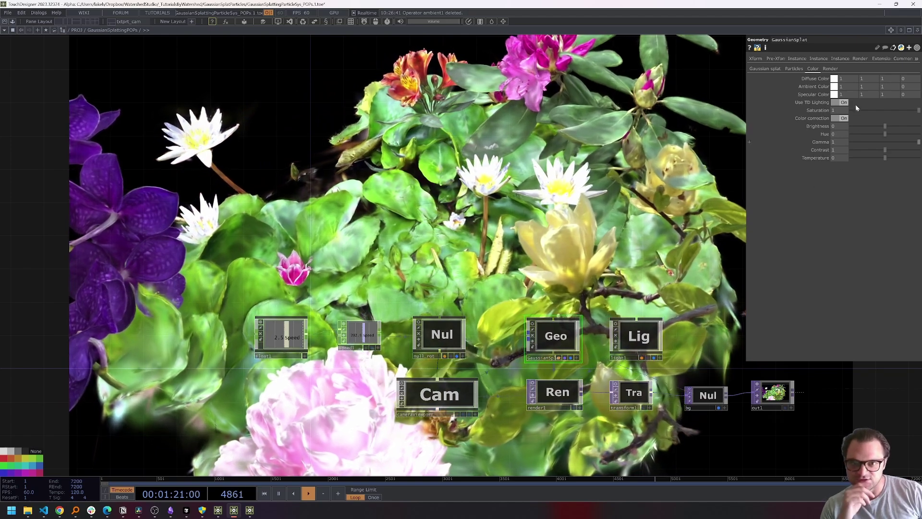
Turn off Use TD Lighting and try different Brightness and Hue values, returning Hue to 0.
left_click(836, 103)
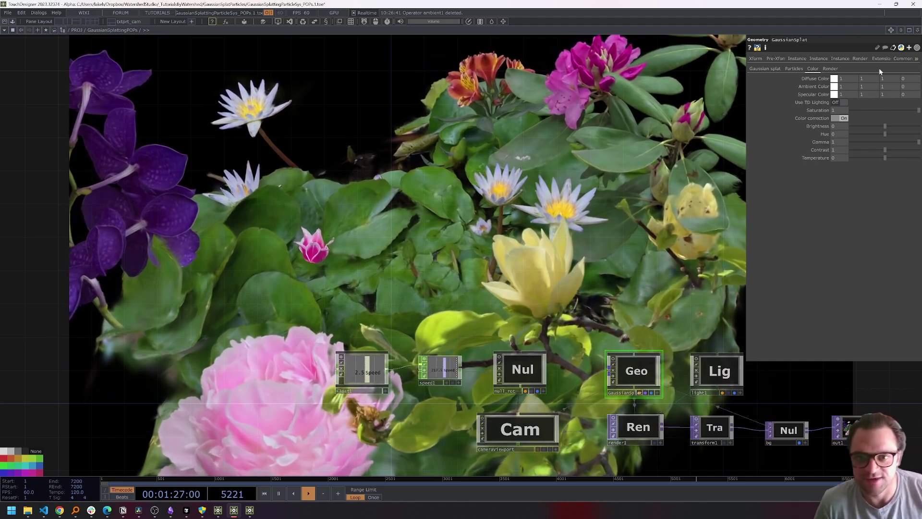
mouse_move(885, 127)
left_mouse_down()
mouse_move(872, 124)
mouse_move(901, 130)
mouse_move(887, 126)
left_mouse_up()
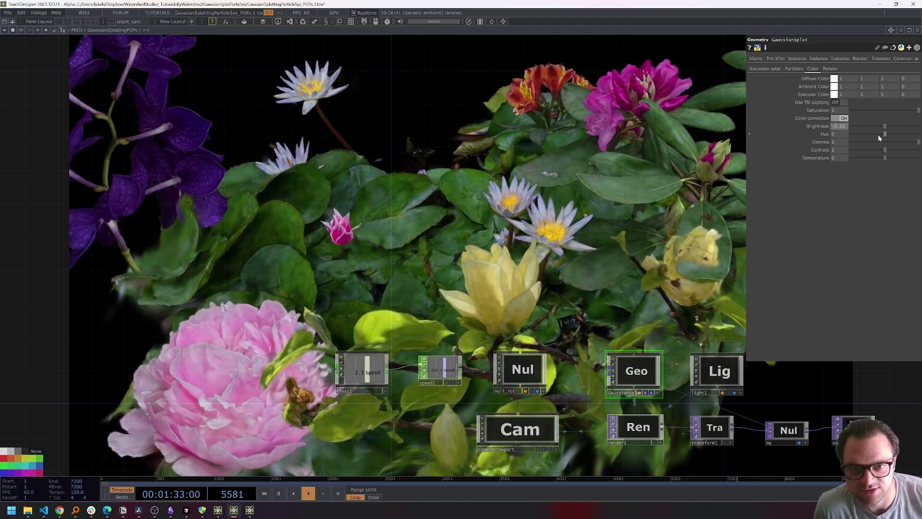
left_click_drag(871, 134, 896, 133)
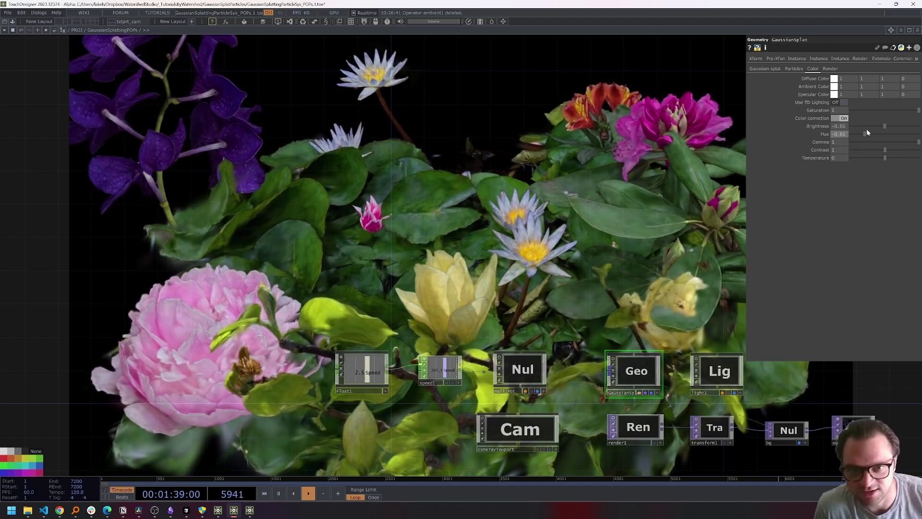
middle_click_drag(838, 127, 824, 125)
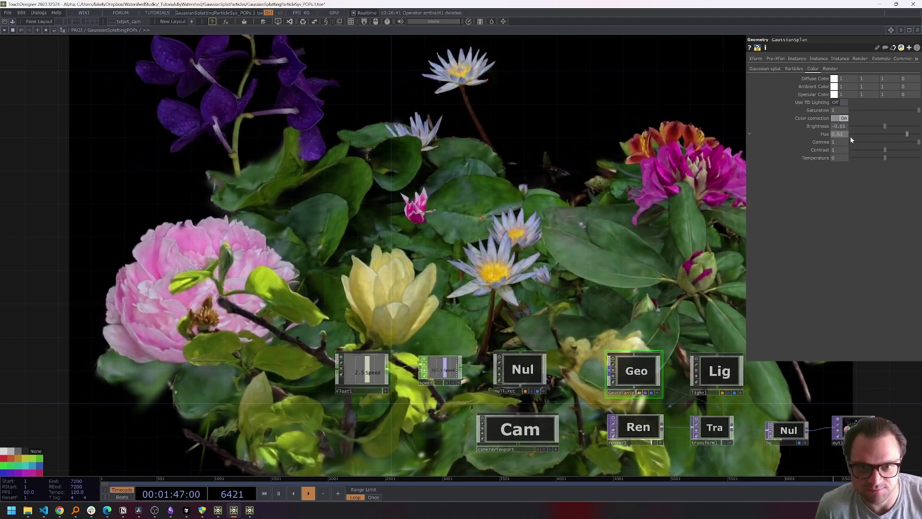
type("0")
key("Return")
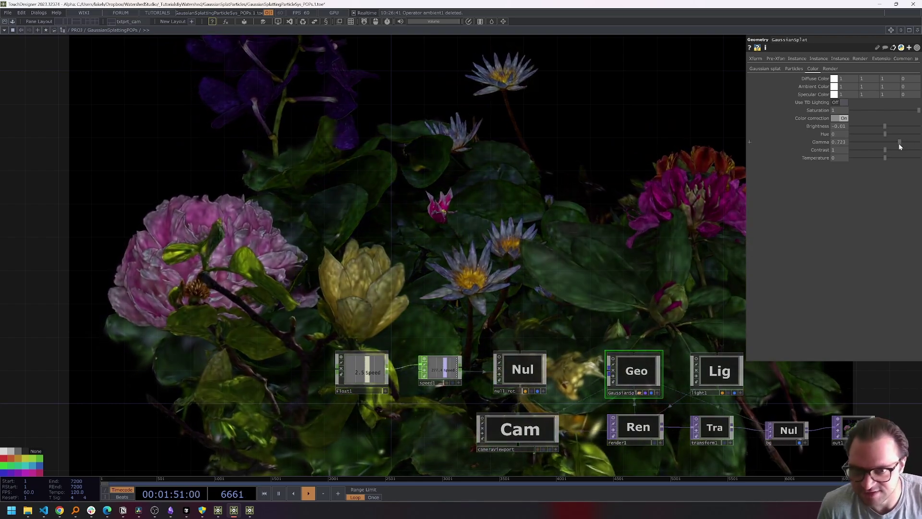
Try a lower Gamma and a higher Contrast, then reset both to 1 and Brightness to 0.
left_click_drag(899, 144, 880, 145)
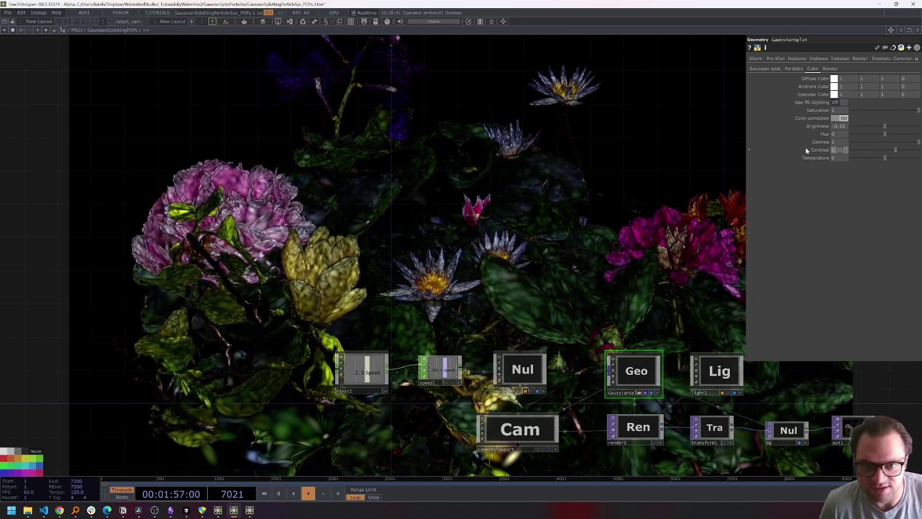
key("Return")
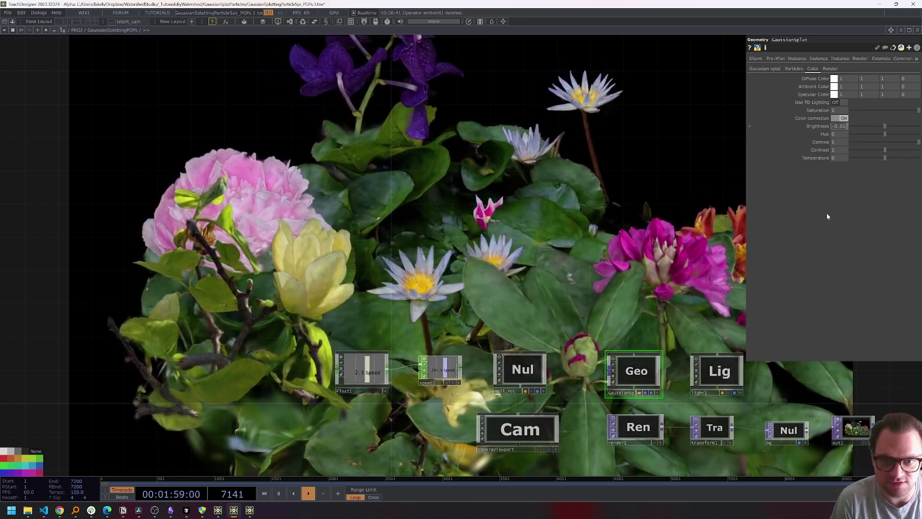
key("ctrl+z")
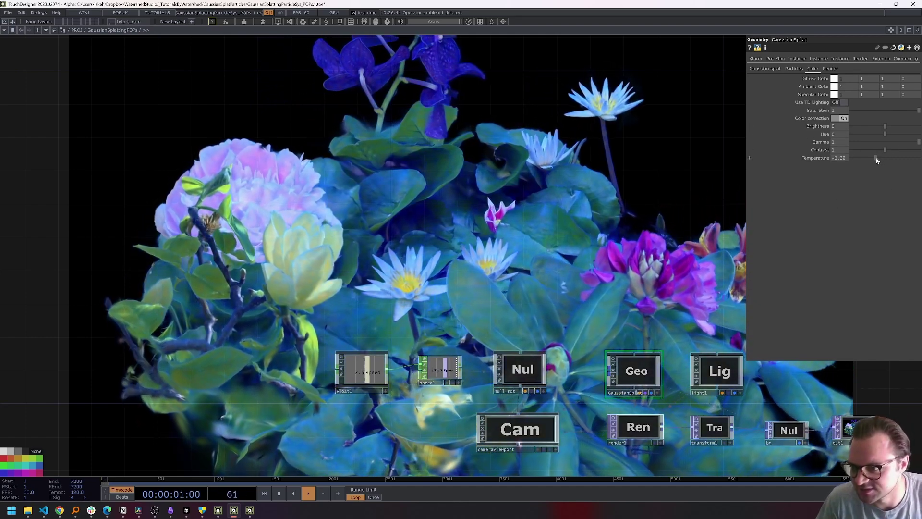
Set the splat's Temperature to -0.15, Hue to 15, Gamma to 1.15 and Saturation to about 0.62.
mouse_move(876, 157)
left_mouse_down()
mouse_move(890, 157)
mouse_move(879, 158)
left_mouse_up()
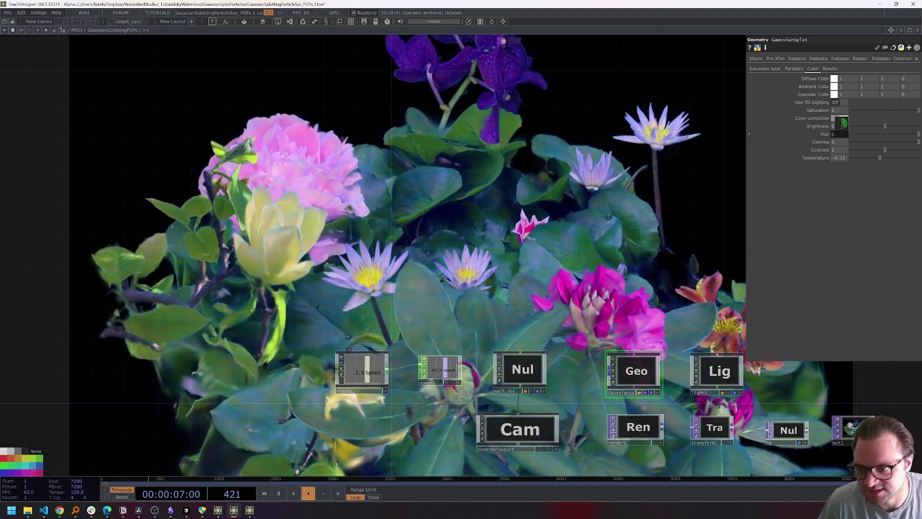
mouse_move(843, 140)
middle_mouse_down()
mouse_move(836, 150)
mouse_move(853, 149)
middle_mouse_up()
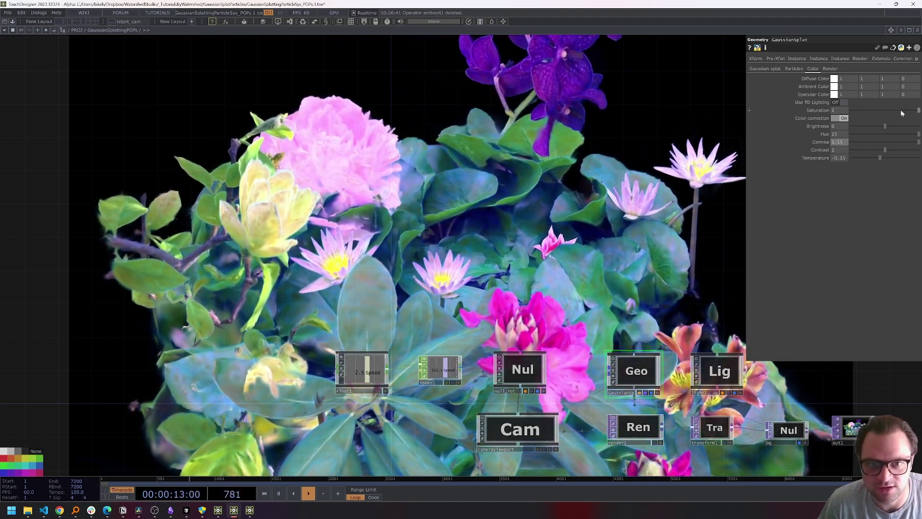
mouse_move(901, 109)
left_mouse_down()
mouse_move(875, 114)
mouse_move(894, 111)
left_mouse_up()
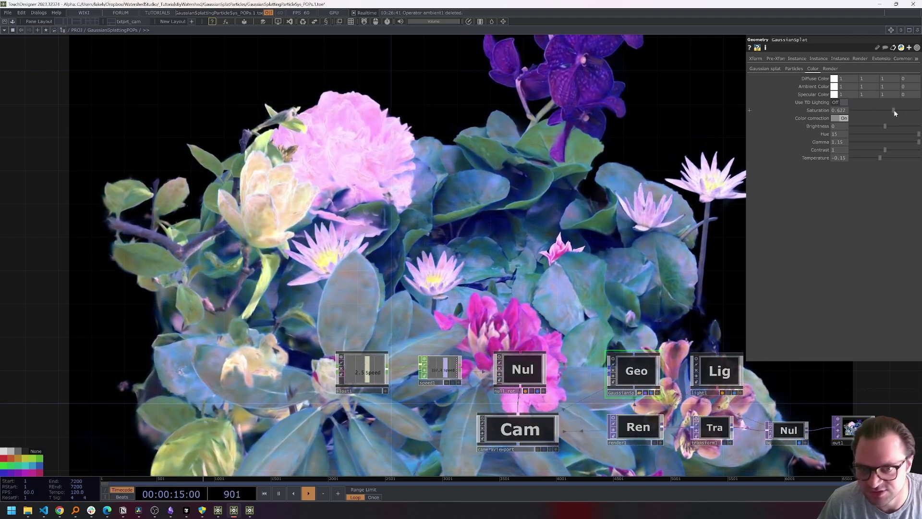
Enable Use TD Lighting on the Gaussian splat and lower light1's Dimmer to about 0.41.
left_click(842, 103)
left_click_drag(745, 397, 628, 338)
left_click(620, 330)
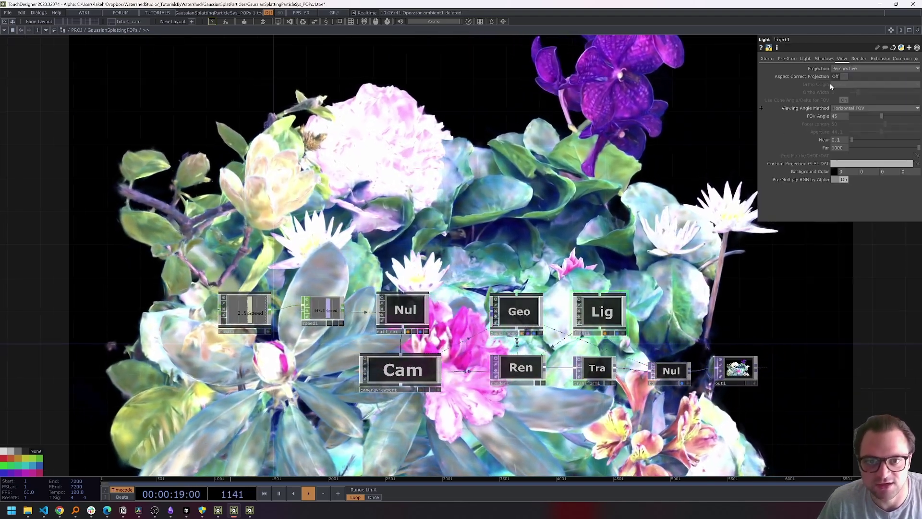
mouse_move(892, 77)
left_mouse_down()
mouse_move(872, 76)
mouse_move(879, 78)
left_mouse_up()
Add an LFO CHOP to the network just above the GaussianSplat geometry.
left_click_drag(603, 217, 638, 249)
key("Tab")
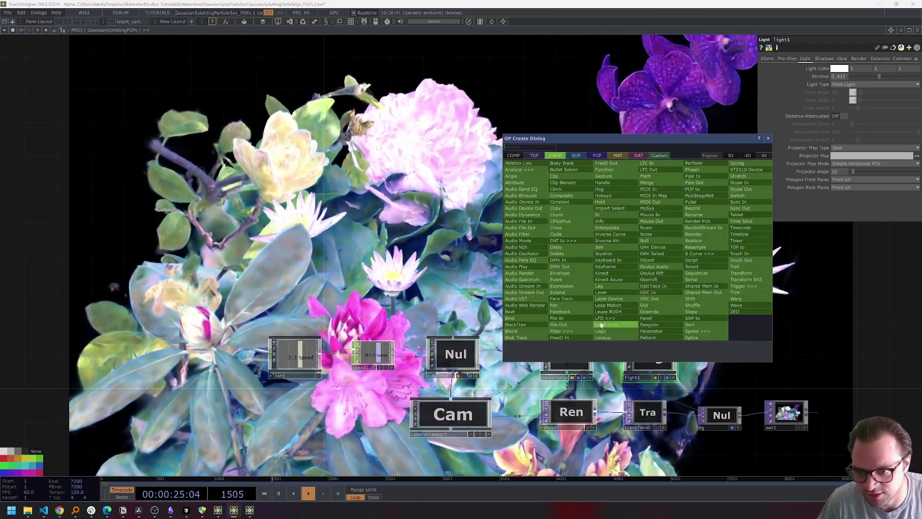
left_click(604, 318)
left_click(570, 305)
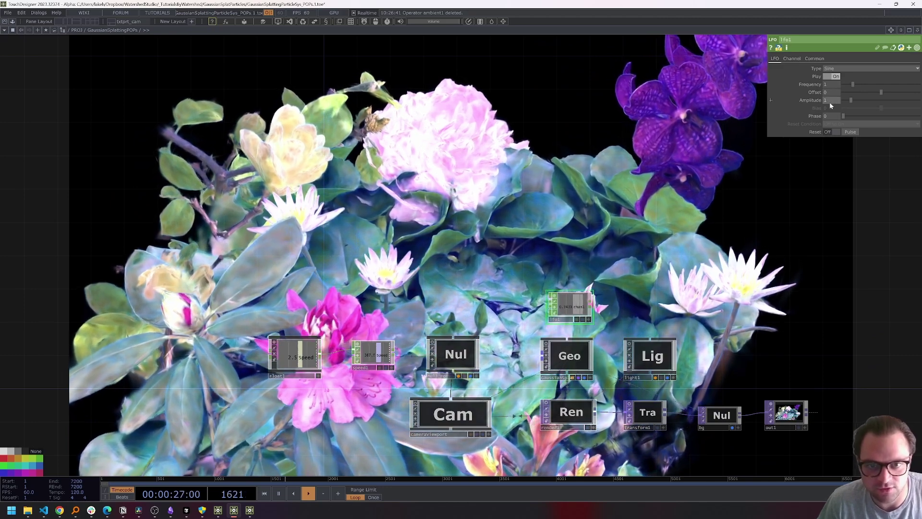
Set lfo1's Amplitude to 10 and export its channel to light1's Translate X.
left_click(831, 102)
type("10")
key("Return")
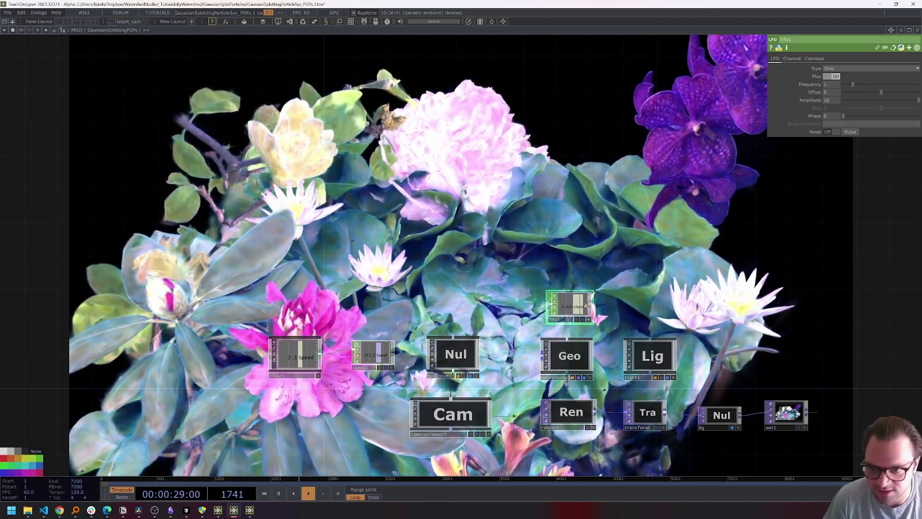
left_click(589, 319)
left_click(646, 356)
left_click_drag(579, 306, 839, 85)
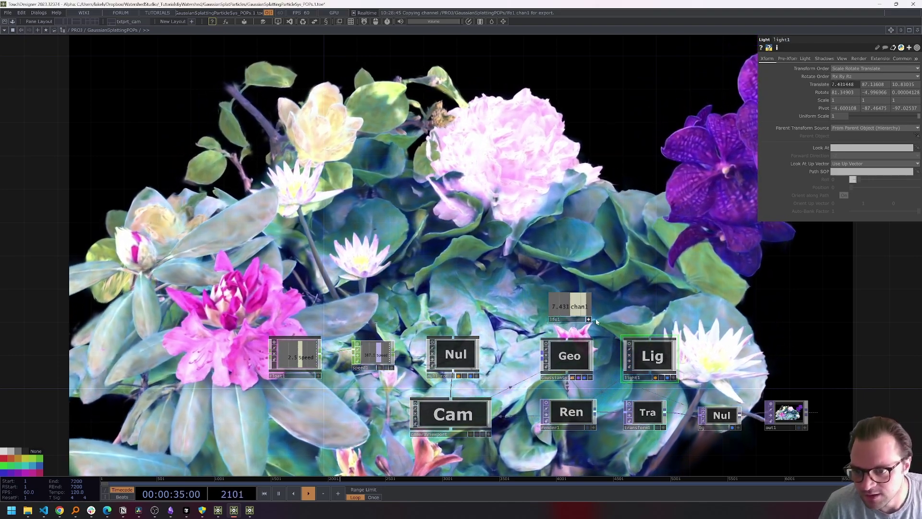
Set lfo1's Amplitude to 101 and lower its Frequency below 1 for a slower, wider light movement.
left_click(576, 310)
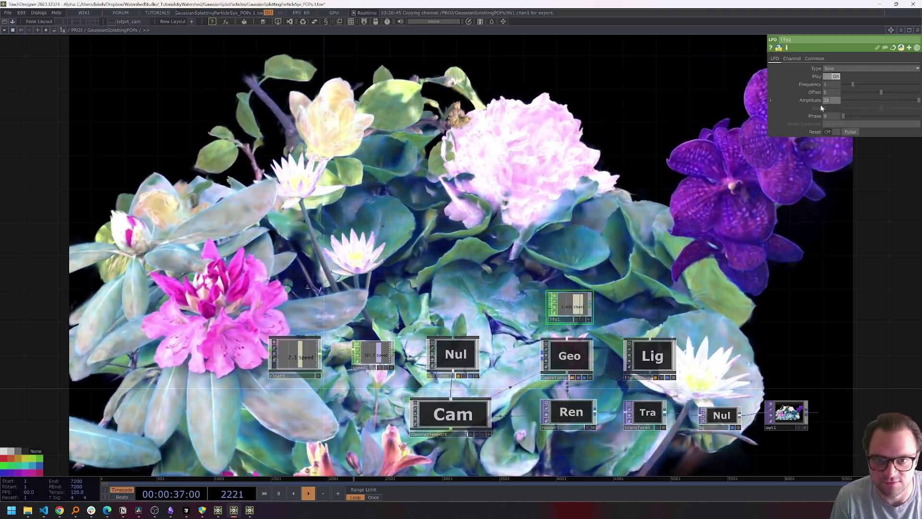
left_click_drag(820, 106, 683, 125)
type("101")
key("Return")
left_click_drag(851, 84, 848, 84)
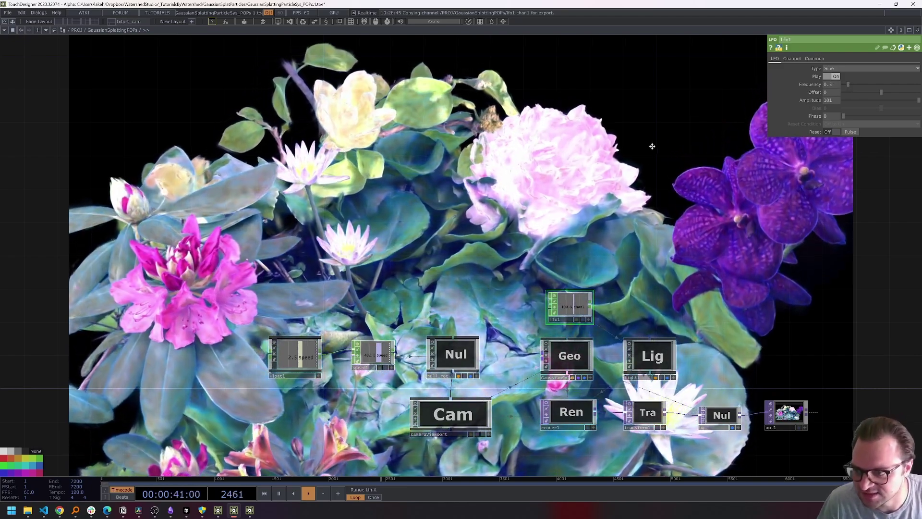
Activate the cameraViewport node's viewer and orbit the flower scene slightly inside it.
left_click_drag(652, 146, 654, 139)
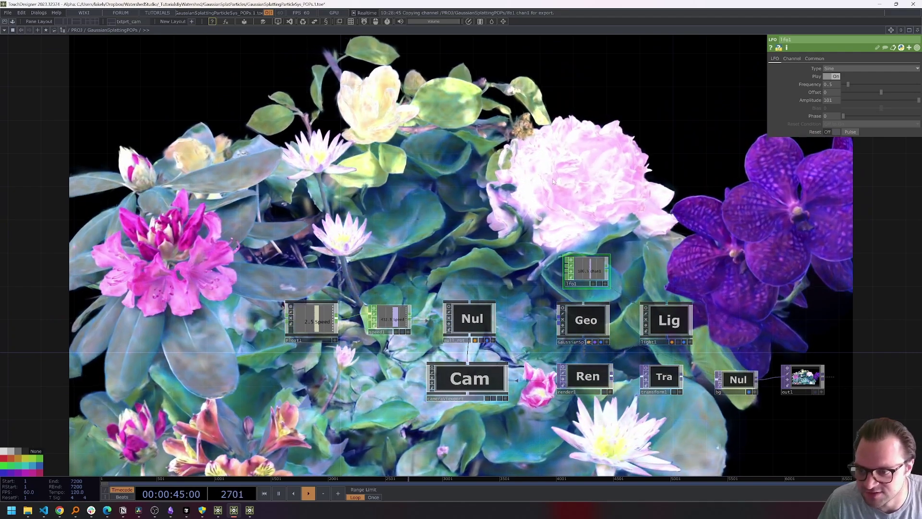
left_click(505, 398)
left_click_drag(472, 376, 470, 385)
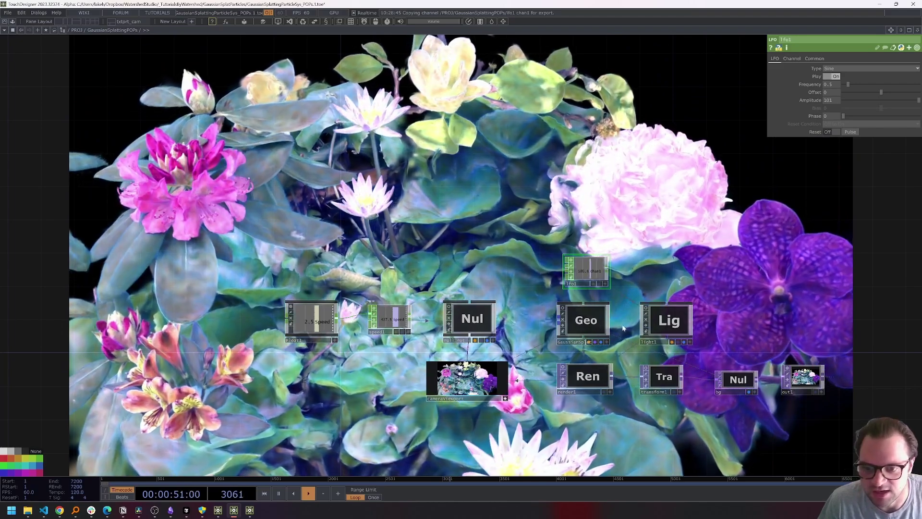
Open the GaussianSplat's particle settings and raise the Zap Radius to 0.71.
left_click(596, 321)
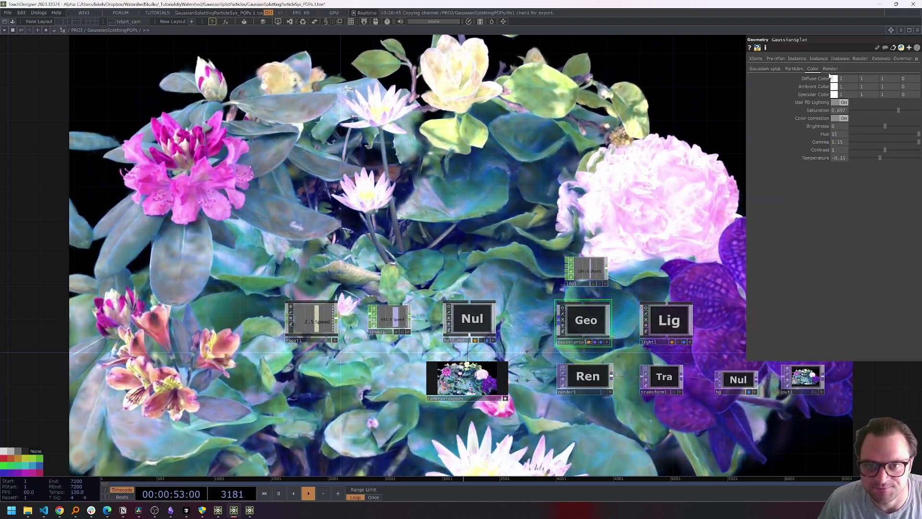
left_click(830, 68)
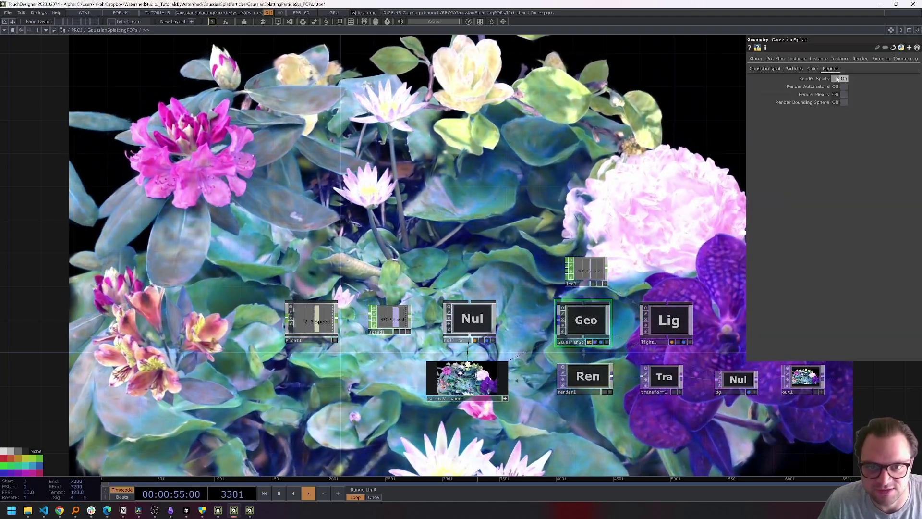
left_click(794, 69)
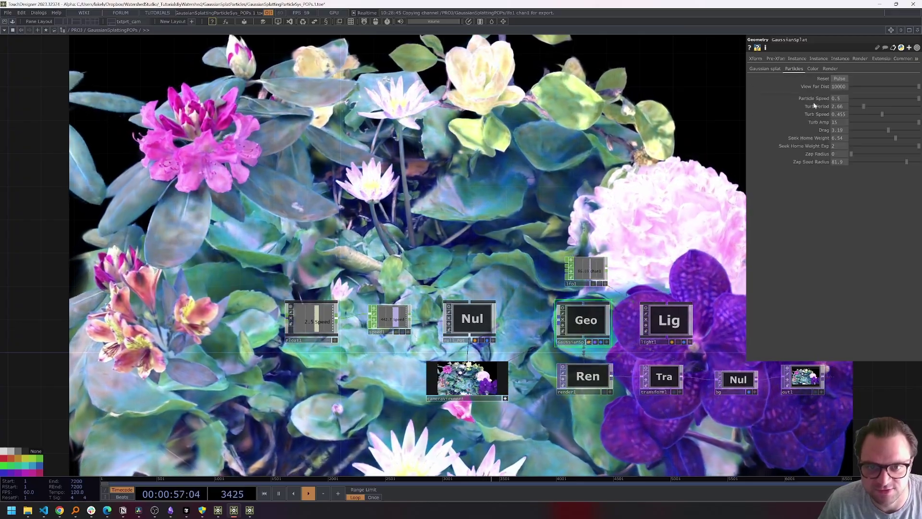
left_click_drag(851, 154, 875, 154)
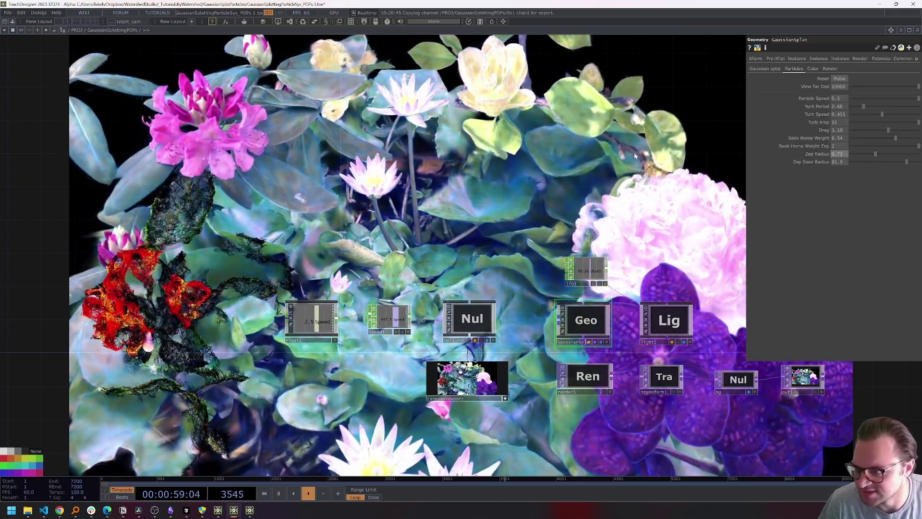
Hide the parameter window and deactivate the cameraViewport node's viewer.
left_click_drag(635, 155, 485, 266)
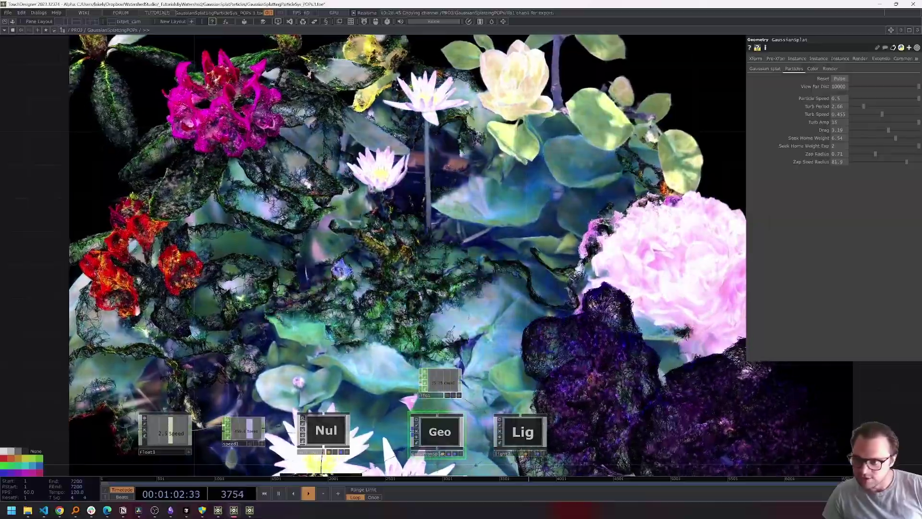
left_click_drag(661, 202, 527, 224)
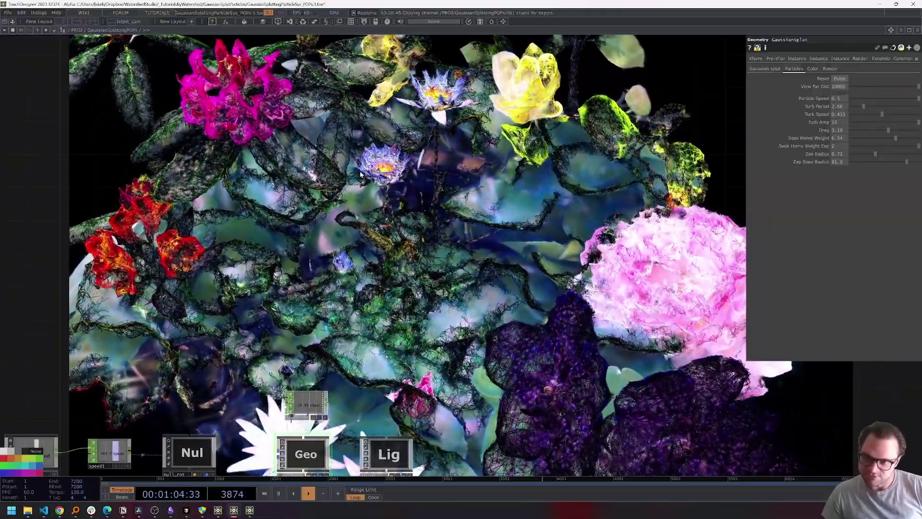
left_click_drag(361, 170, 572, 91)
key("p")
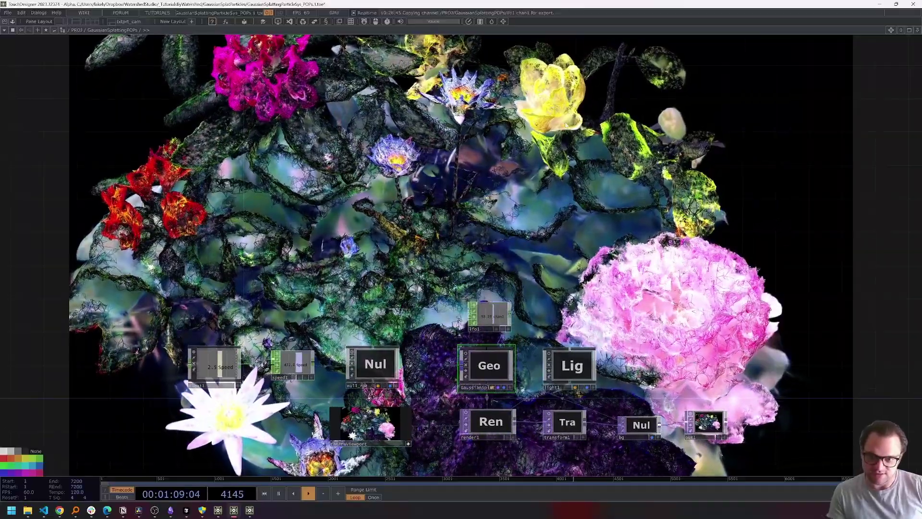
left_click_drag(579, 149, 606, 132)
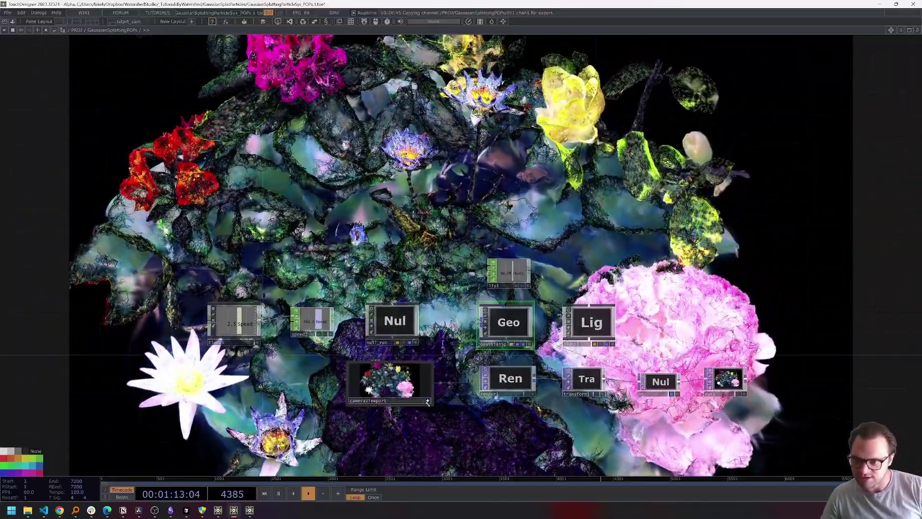
left_click(428, 401)
Show the GaussianSplat's parameter window again beside the node network.
left_click_drag(552, 219, 576, 254)
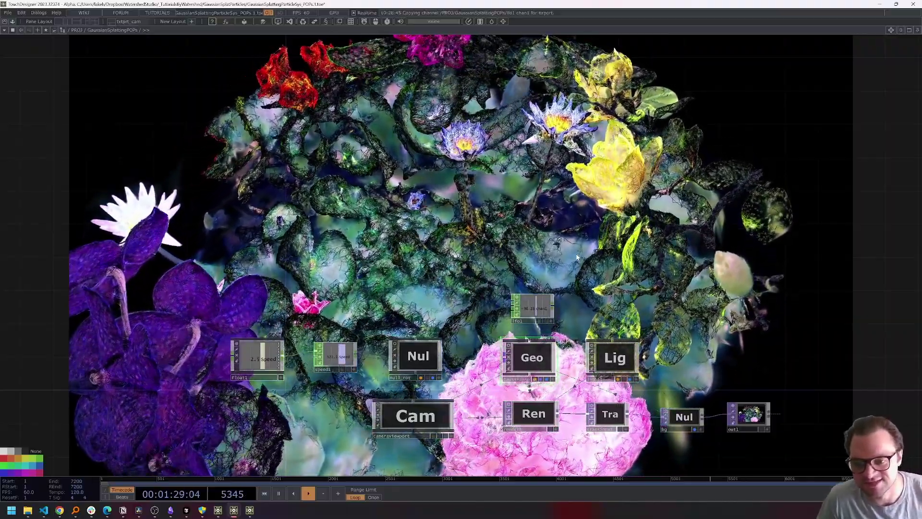
left_click_drag(747, 425, 747, 433)
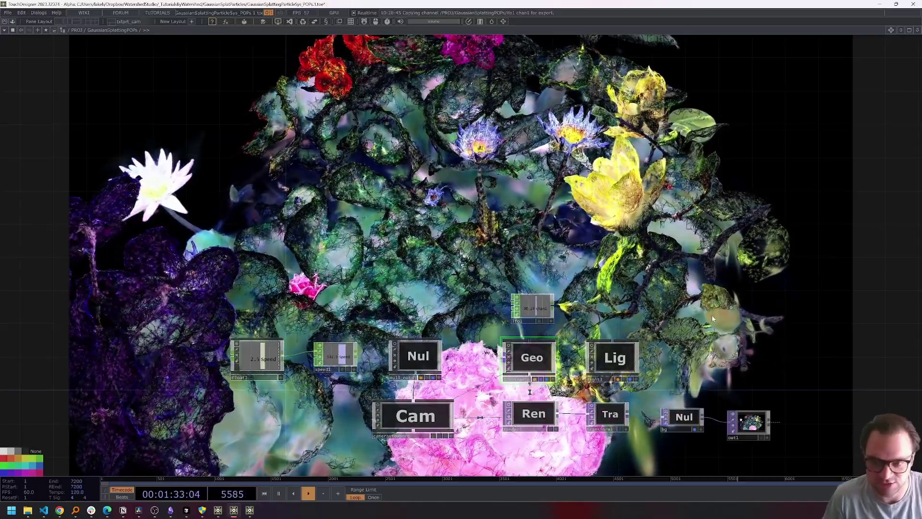
key("p")
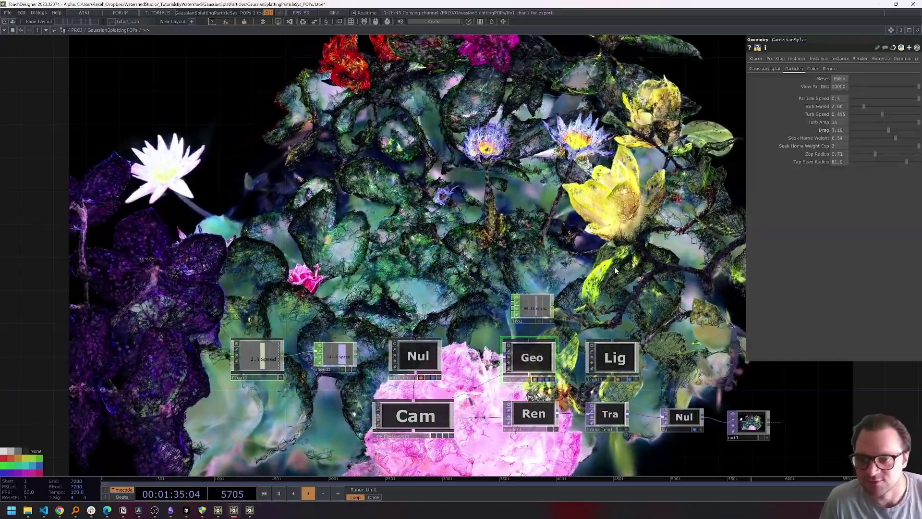